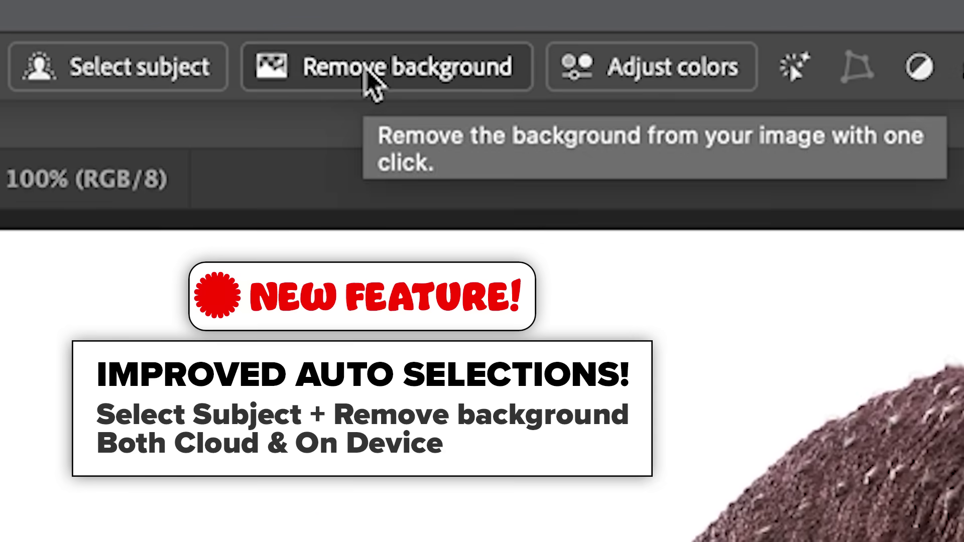
# - Remove the background from the dinosaur image and copy the cutout into the Theroadtothecity2.jpeg document
pyautogui.click(366, 70)
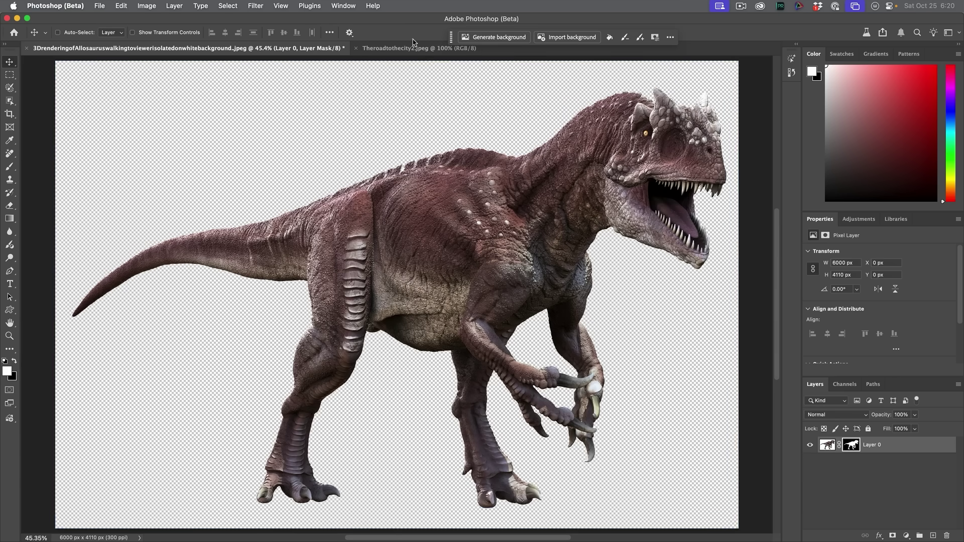
pyautogui.moveTo(466, 207); pyautogui.dragTo(428, 50)
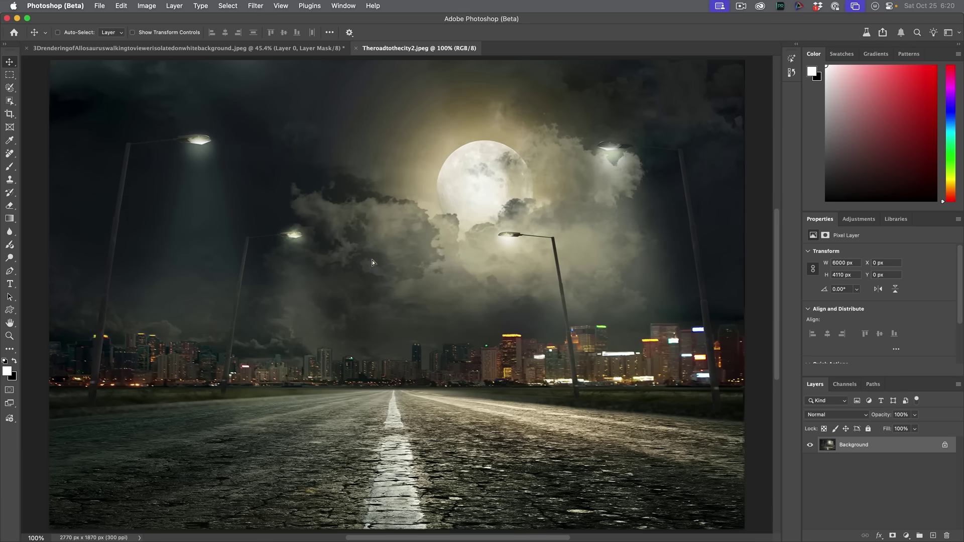
pyautogui.moveTo(388, 347); pyautogui.dragTo(387, 347)
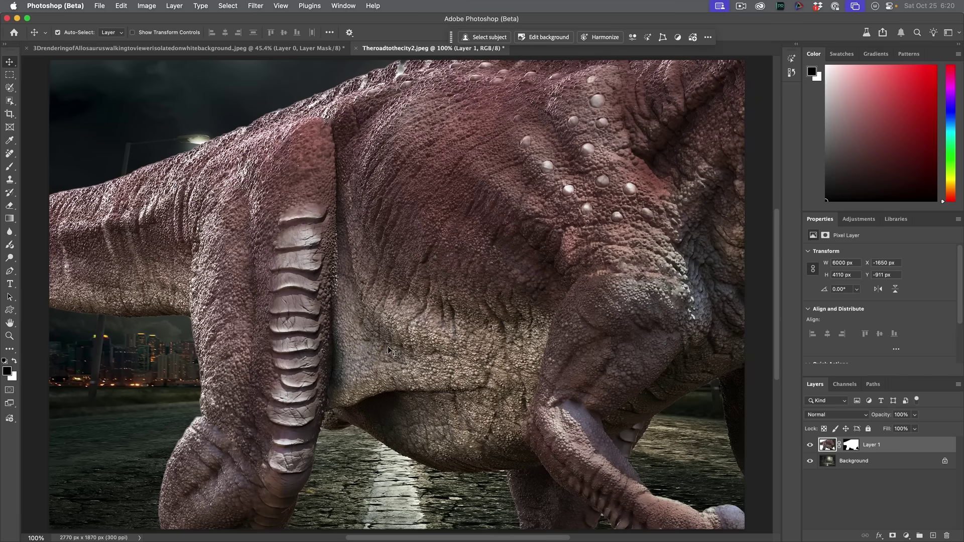
# - Scale the dinosaur layer down to fit the scene and position it standing on the road, its head just right of the moon
pyautogui.press('super+t')
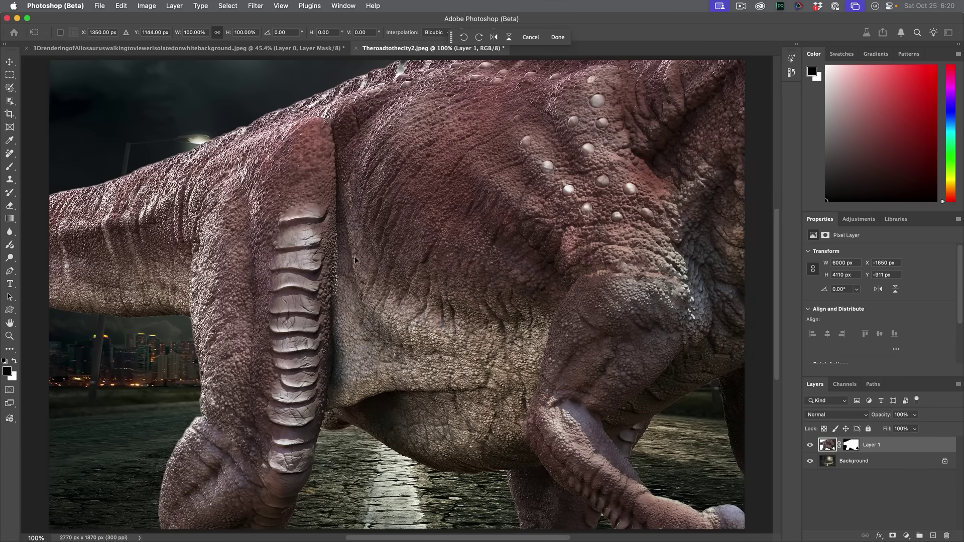
pyautogui.press('super+0')
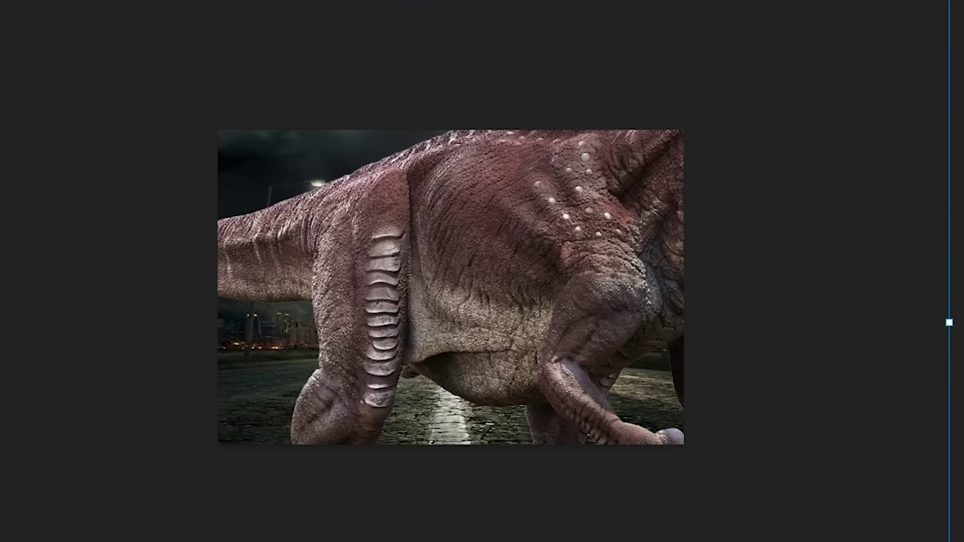
pyautogui.moveTo(95, 115); pyautogui.dragTo(233, 201)
pyautogui.moveTo(156, 104); pyautogui.dragTo(283, 175)
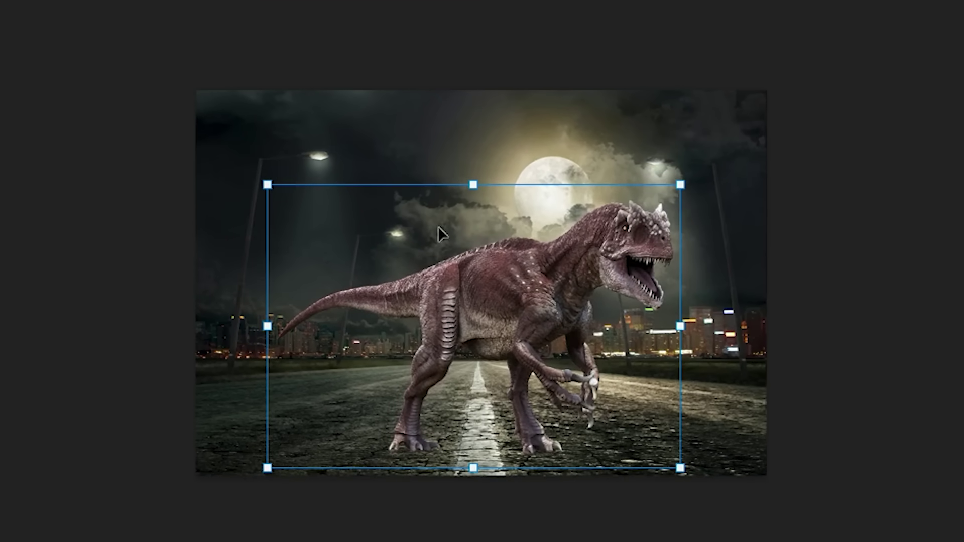
pyautogui.moveTo(522, 263); pyautogui.dragTo(565, 254)
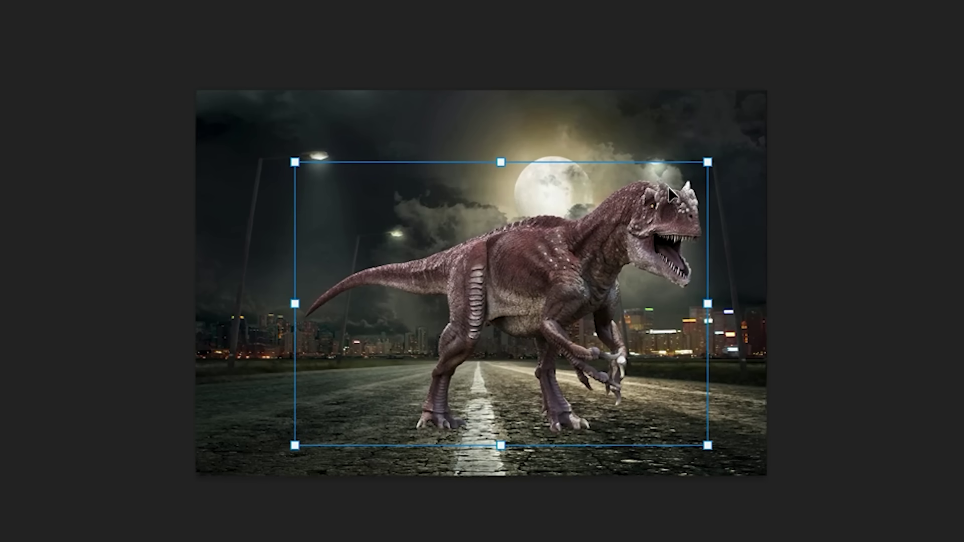
pyautogui.press('Return')
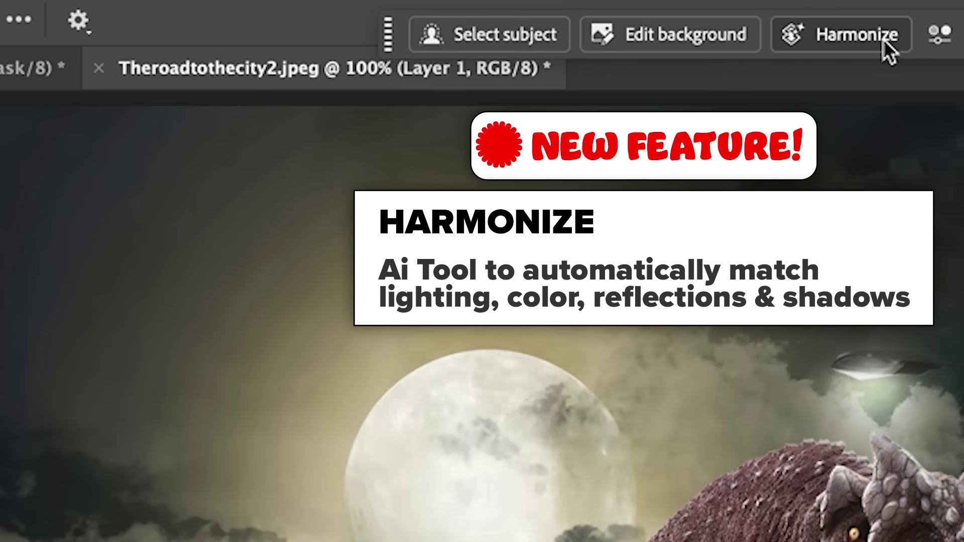
# - Harmonize the dinosaur layer with the night scene and choose the third generated variation
pyautogui.click(873, 35)
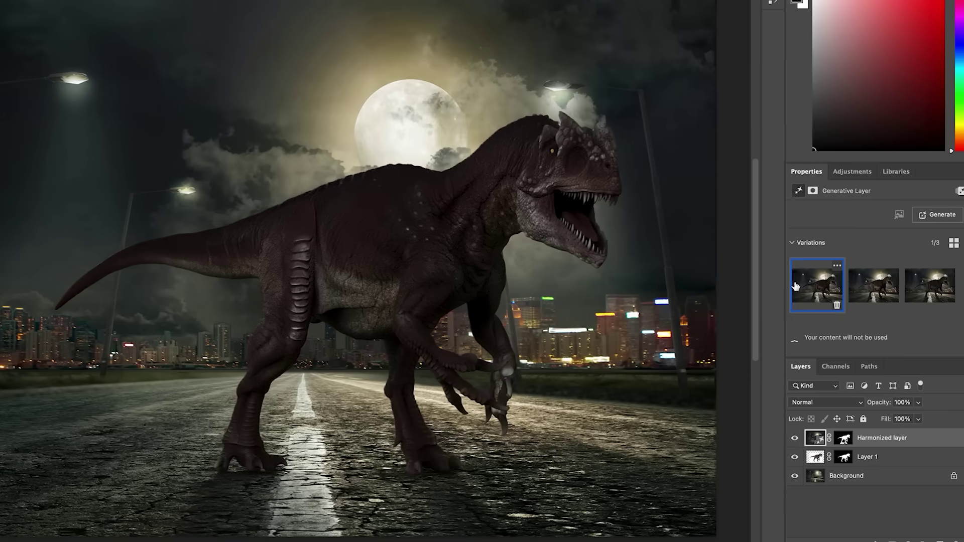
pyautogui.click(866, 288)
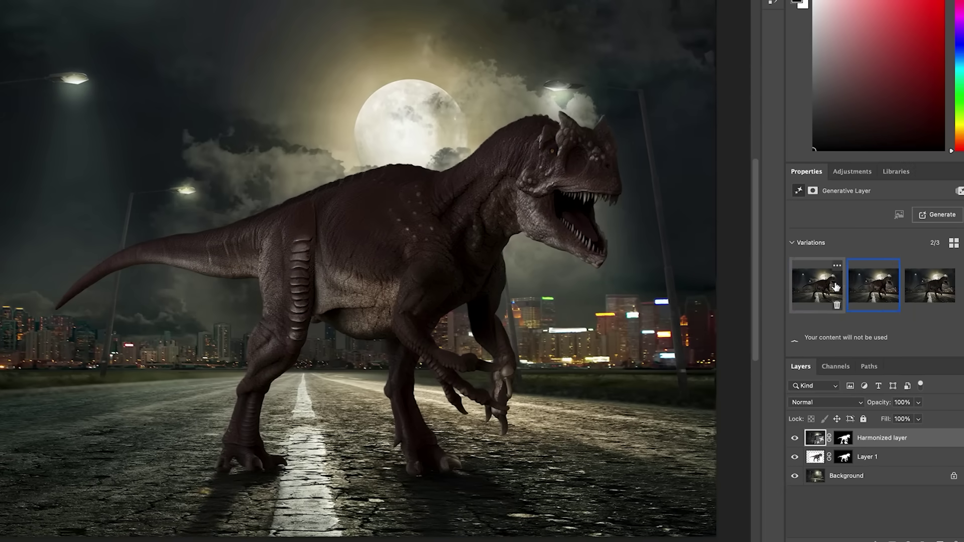
pyautogui.click(916, 292)
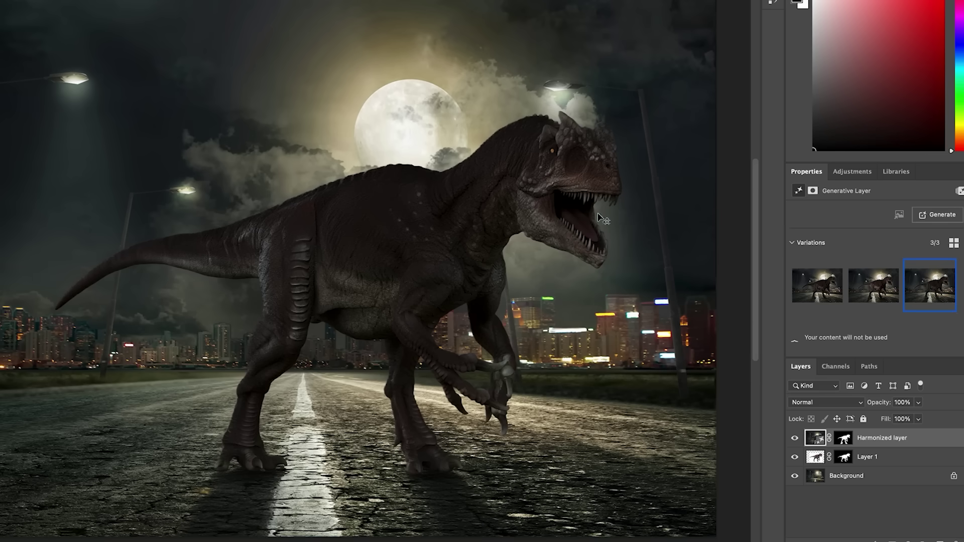
# - Examine the dinosaur's head up close, comparing the image with the harmonized layer shown and hidden
pyautogui.scroll(5, 573, 203)
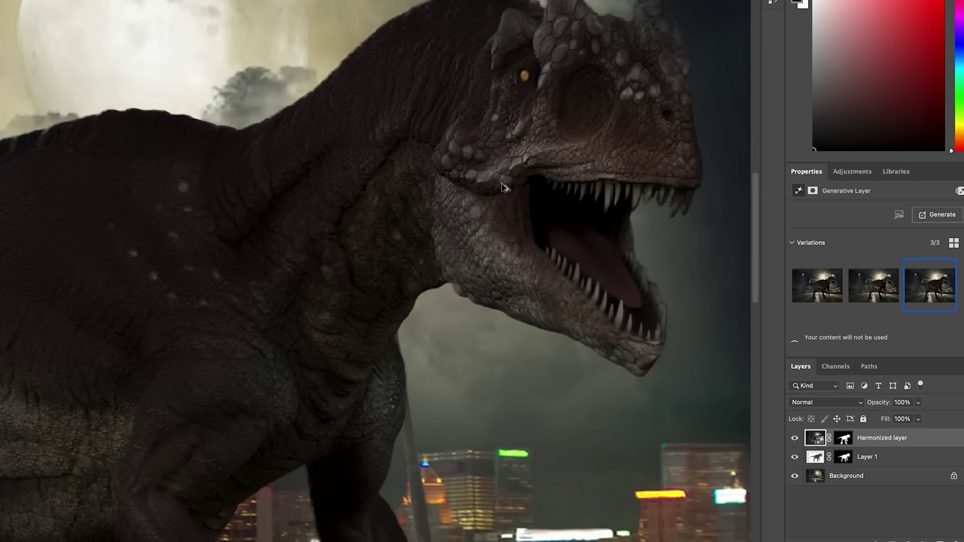
pyautogui.click(794, 438)
pyautogui.click(794, 439)
pyautogui.click(794, 438)
pyautogui.click(794, 438)
pyautogui.scroll(-2, 432, 269)
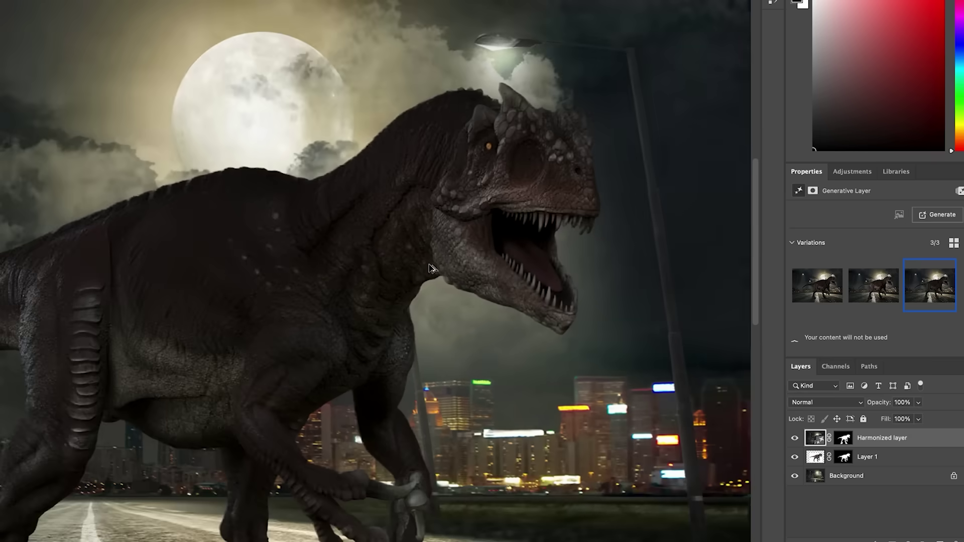
pyautogui.scroll(-2, 432, 268)
pyautogui.moveTo(376, 271); pyautogui.dragTo(431, 226)
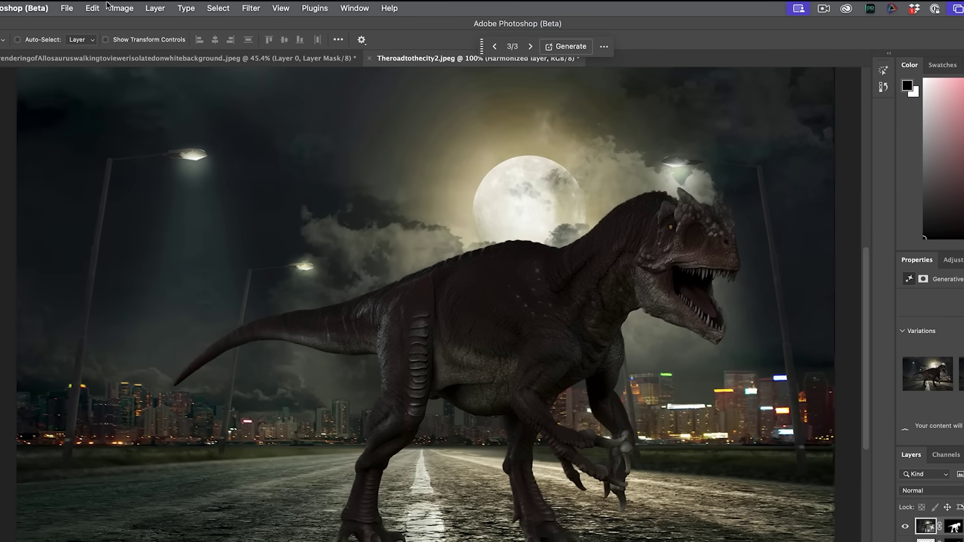
# - Run Generative Upscale on the composite with the Topaz Gigapixel model at 2x scale
pyautogui.click(123, 8)
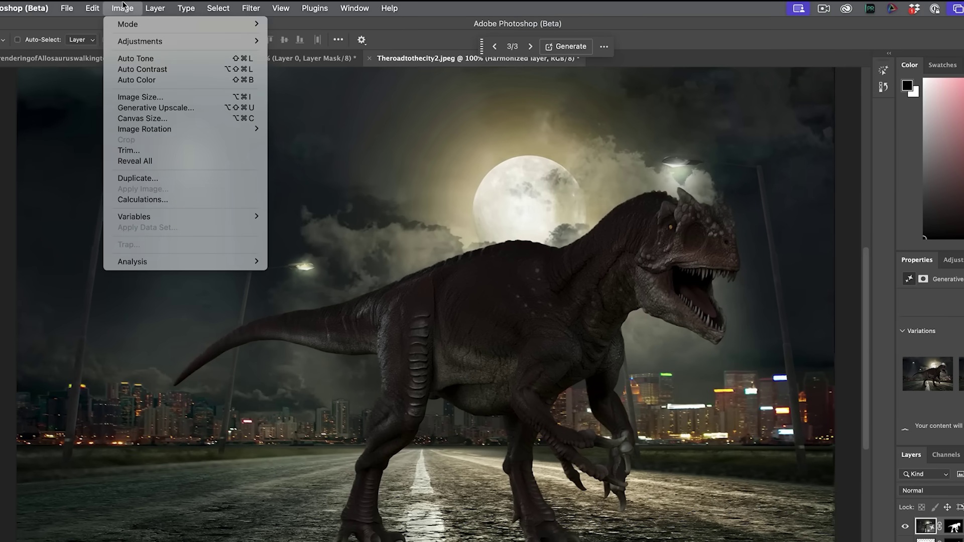
pyautogui.click(143, 107)
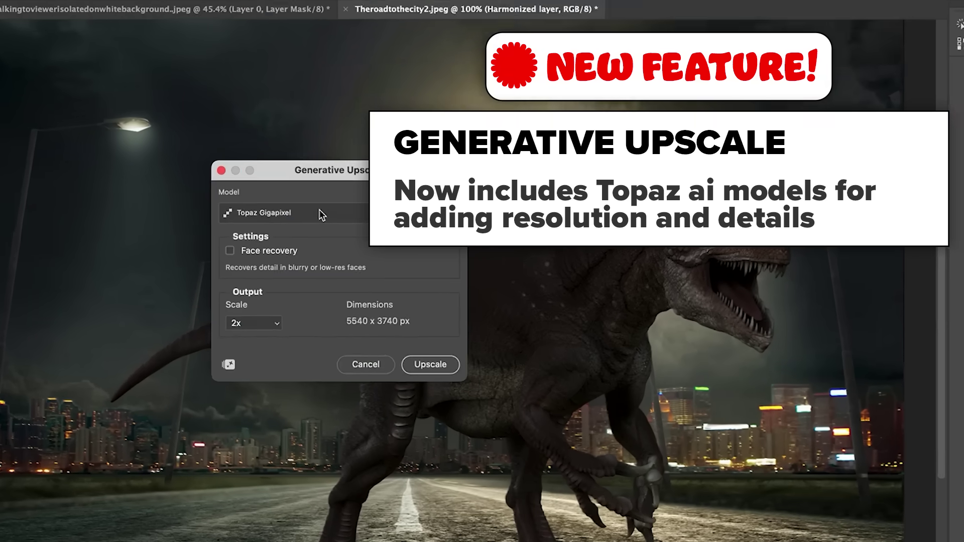
pyautogui.click(345, 227)
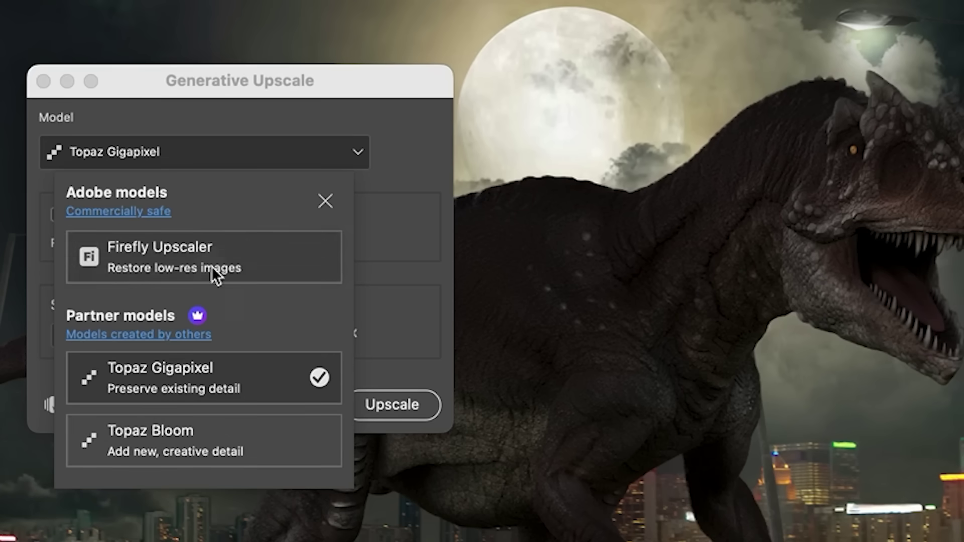
pyautogui.click(242, 373)
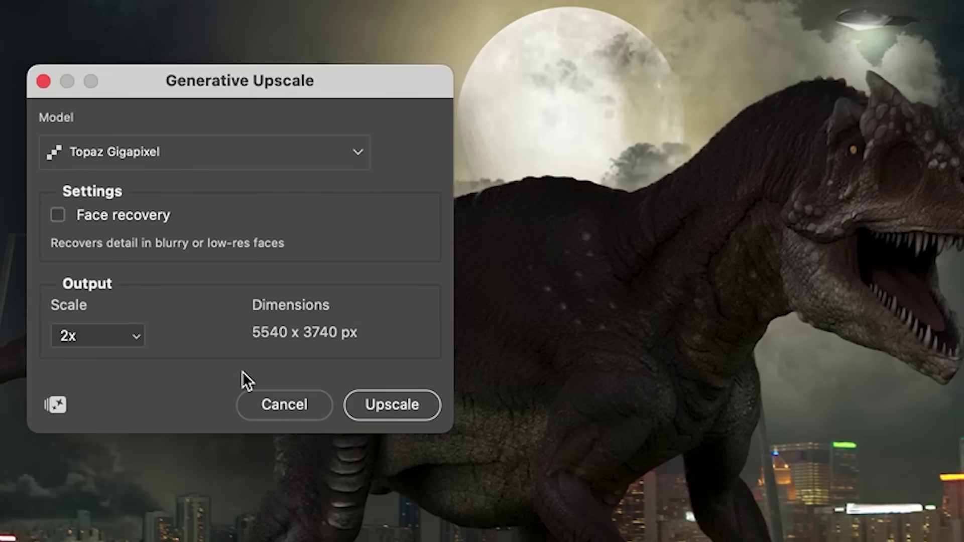
pyautogui.click(116, 343)
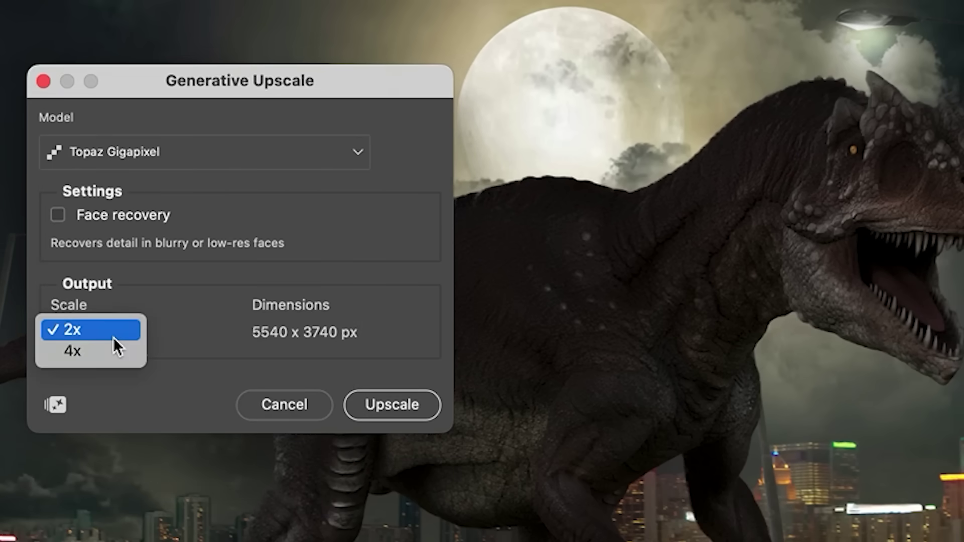
pyautogui.click(109, 348)
pyautogui.click(107, 331)
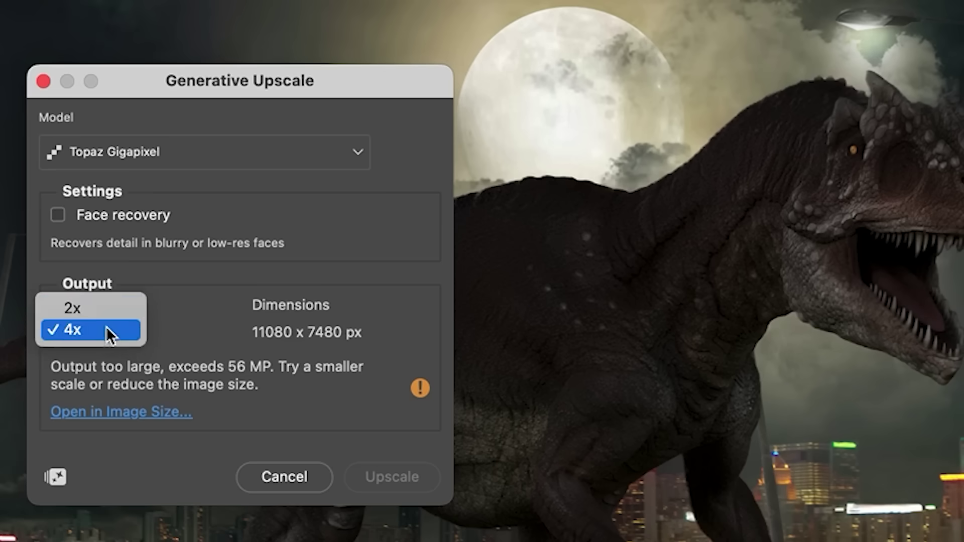
pyautogui.click(105, 311)
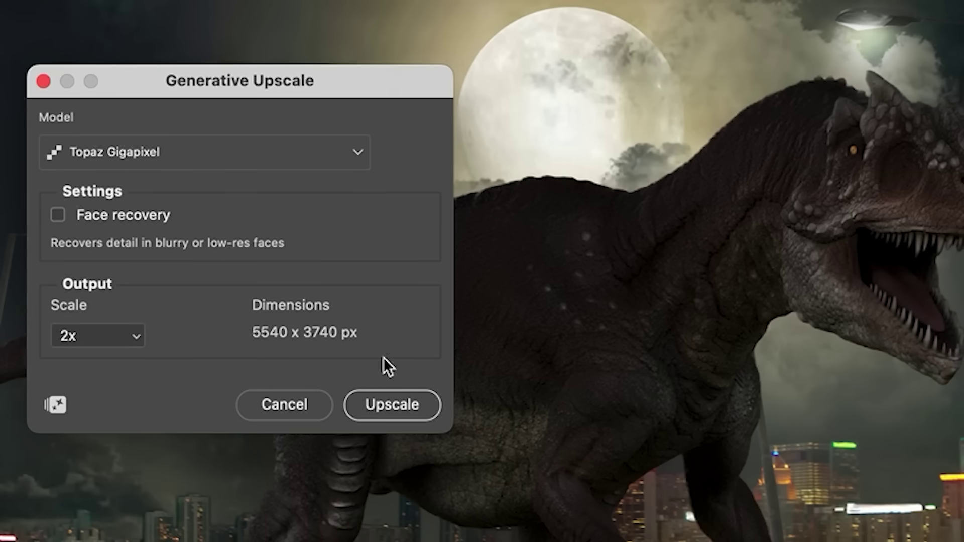
pyautogui.click(409, 402)
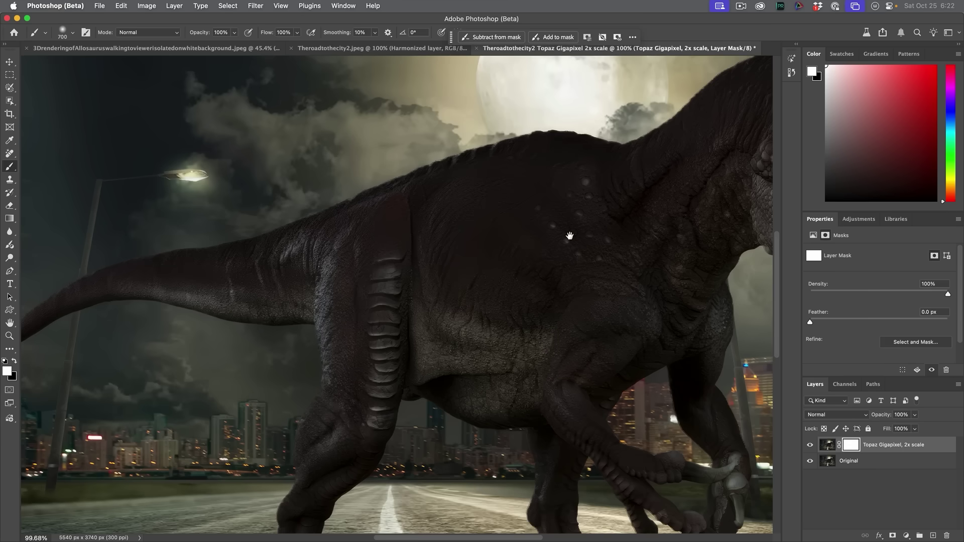
# - Compare the dinosaur's detail in the upscaled document with the same area in the original composite
pyautogui.moveTo(570, 232)
pyautogui.mouseDown()
pyautogui.moveTo(398, 228)
pyautogui.moveTo(345, 279)
pyautogui.mouseUp()
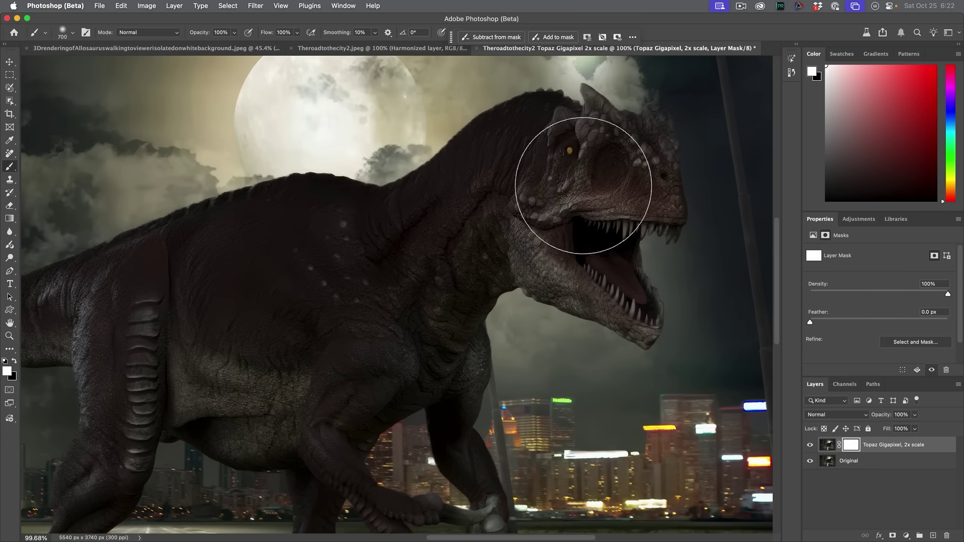
pyautogui.click(383, 49)
pyautogui.scroll(5, 579, 212)
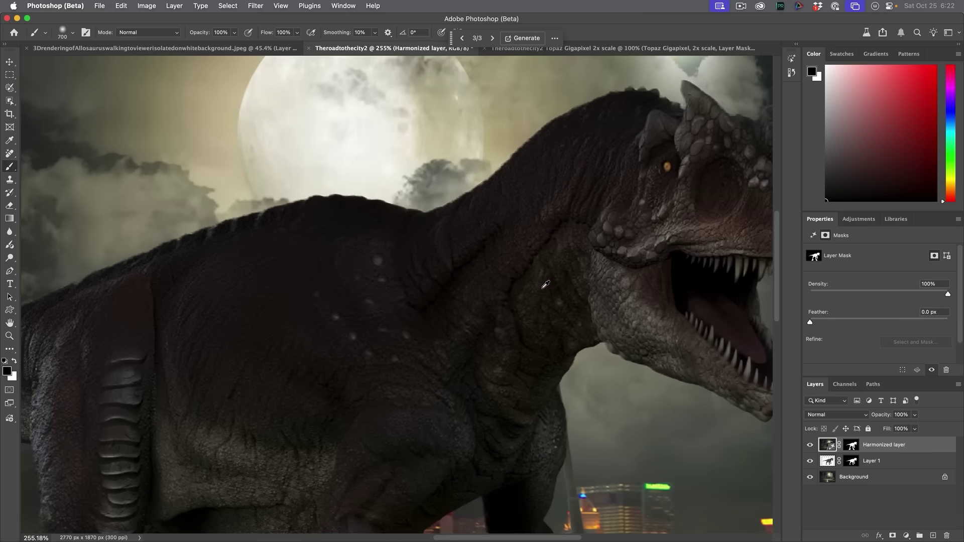
pyautogui.scroll(-3, 166, 304)
pyautogui.click(600, 48)
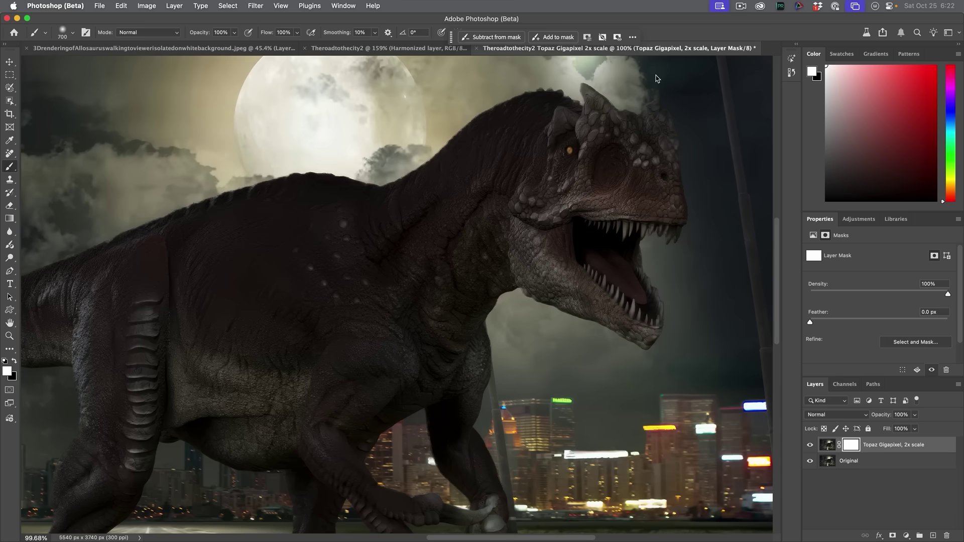
pyautogui.moveTo(240, 332)
pyautogui.mouseDown()
pyautogui.moveTo(461, 251)
pyautogui.moveTo(236, 300)
pyautogui.moveTo(344, 267)
pyautogui.mouseUp()
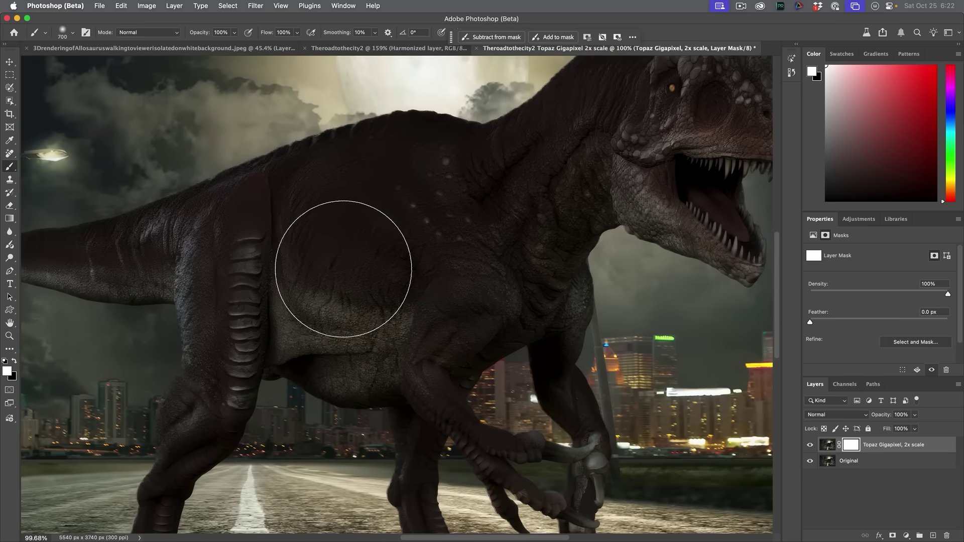
pyautogui.press('super+0')
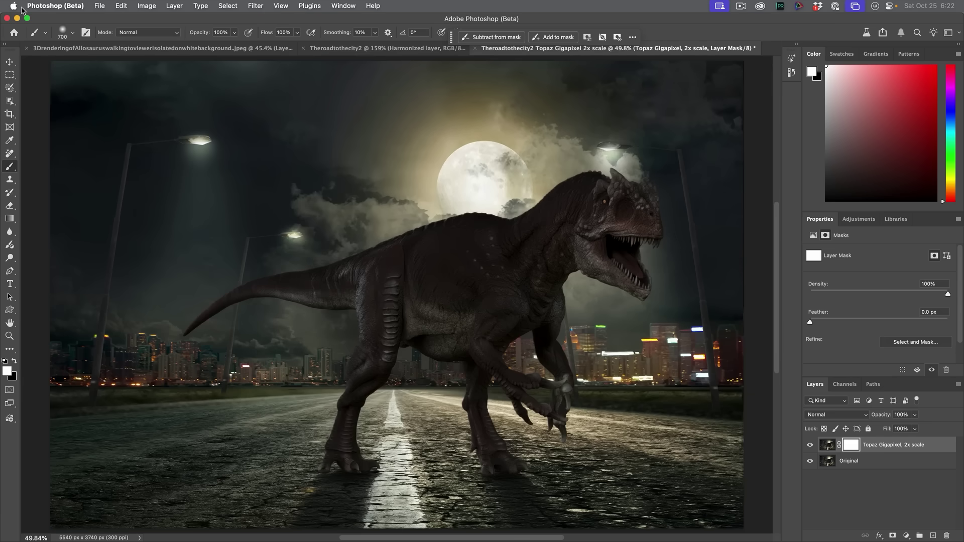
# - Copy the Topaz Gigapixel upscaled layer into the Theroadtothecity2 document with the Move tool
pyautogui.click(9, 60)
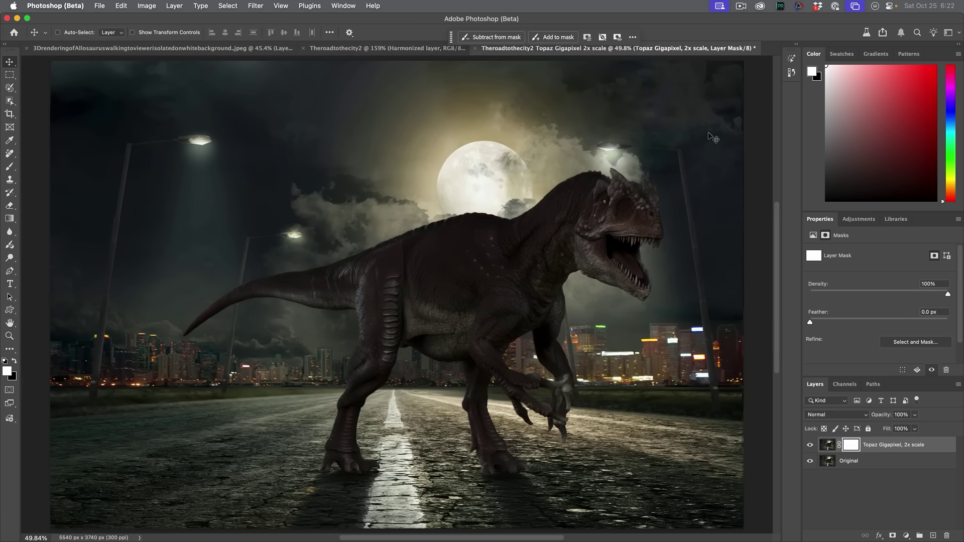
pyautogui.moveTo(552, 263); pyautogui.dragTo(429, 64)
pyautogui.click(427, 49)
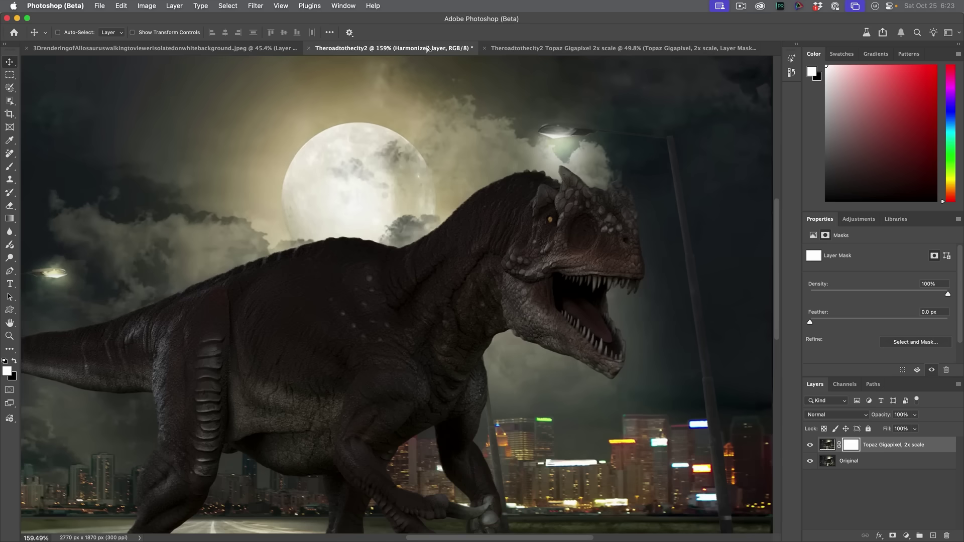
pyautogui.moveTo(449, 198); pyautogui.dragTo(452, 200)
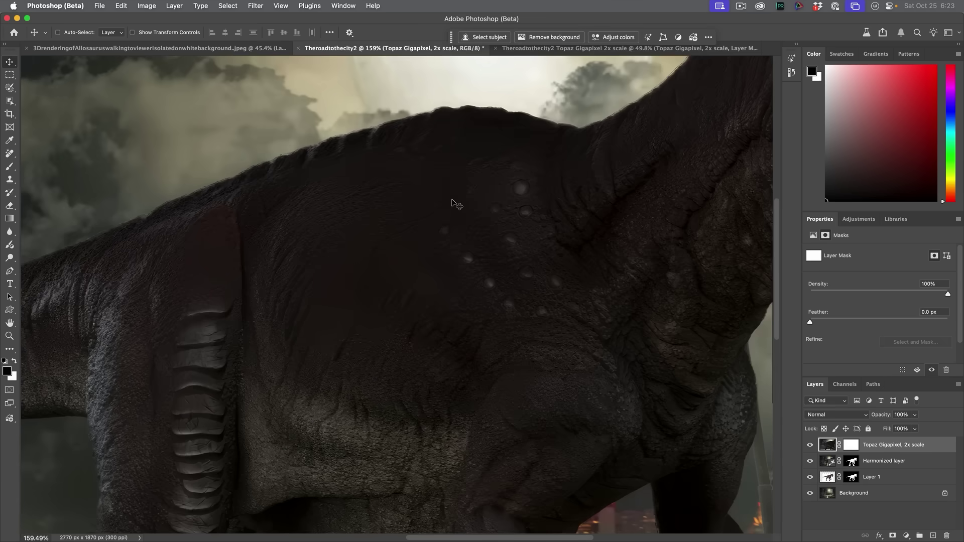
# - Scale the Topaz Gigapixel layer down proportionally to about 50.28% so it fits the canvas
pyautogui.press('super+minus')
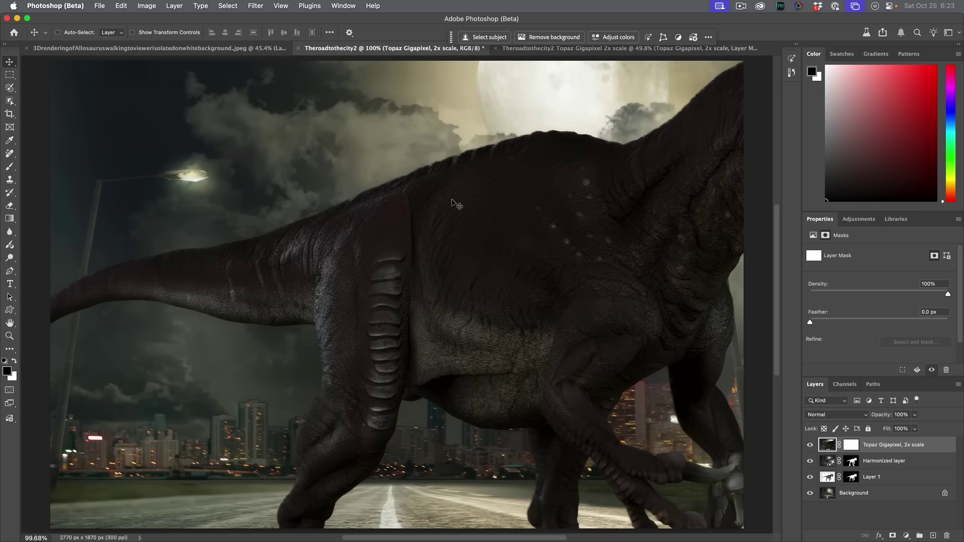
pyautogui.scroll(-3, 454, 202)
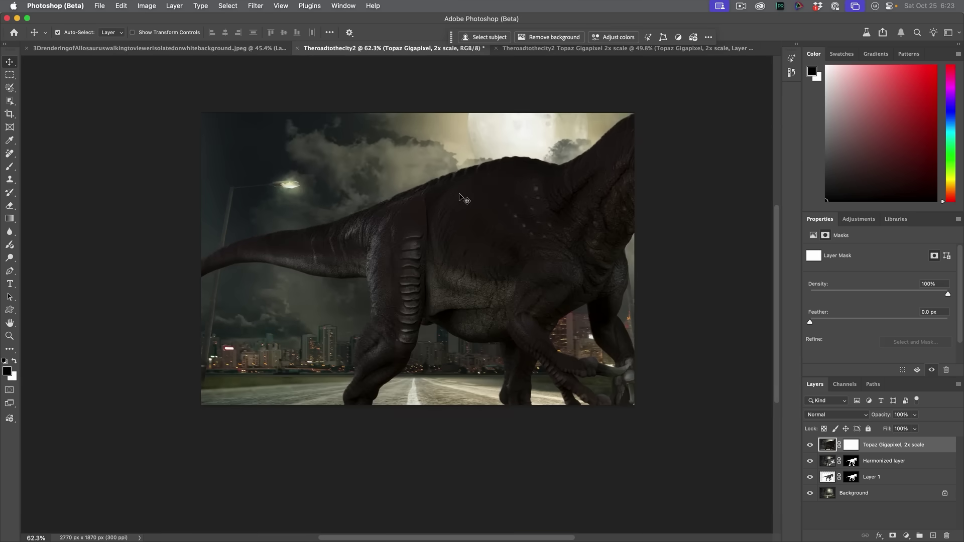
pyautogui.press('super+t')
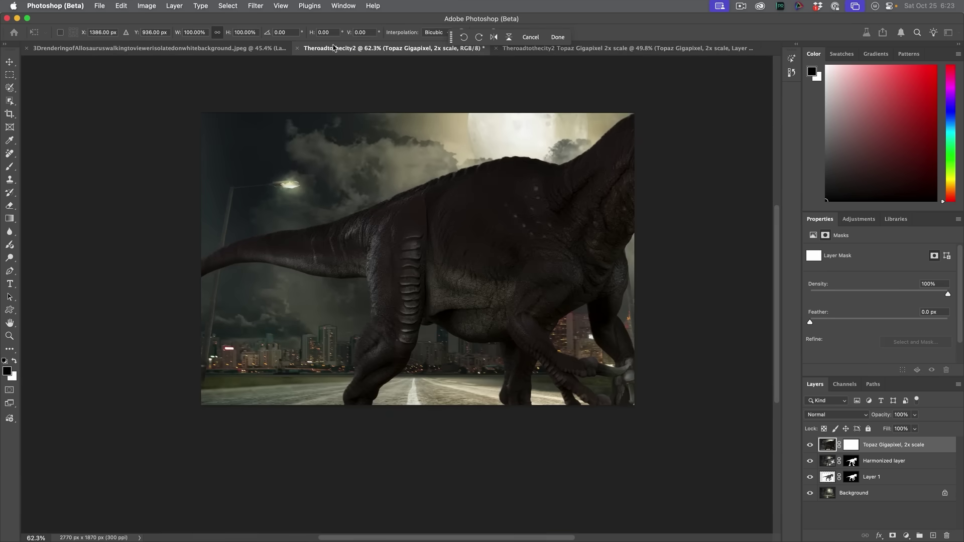
pyautogui.press('super+0')
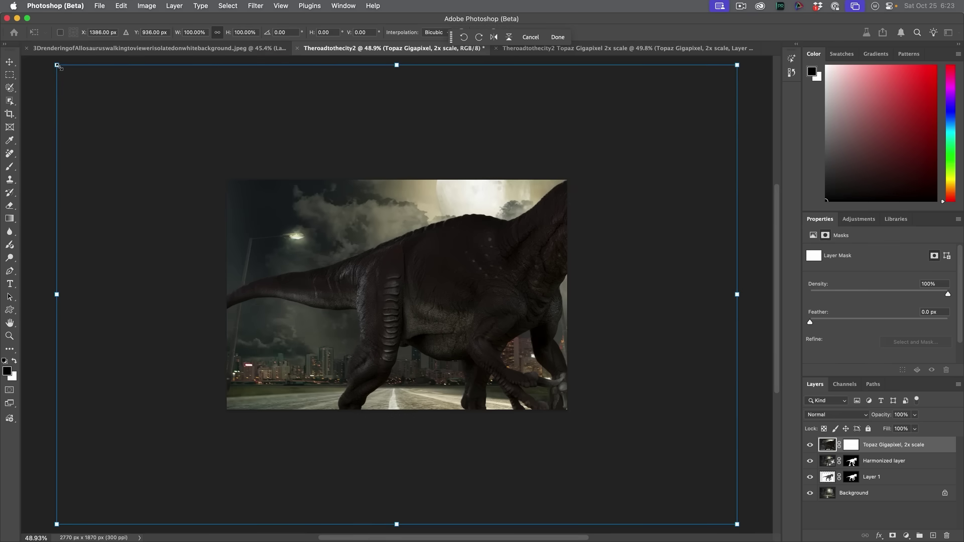
pyautogui.moveTo(58, 67); pyautogui.dragTo(240, 197)
# - Fine-tune the transformed layer against the canvas's lower-right corner and apply the transform
pyautogui.scroll(5, 489, 361)
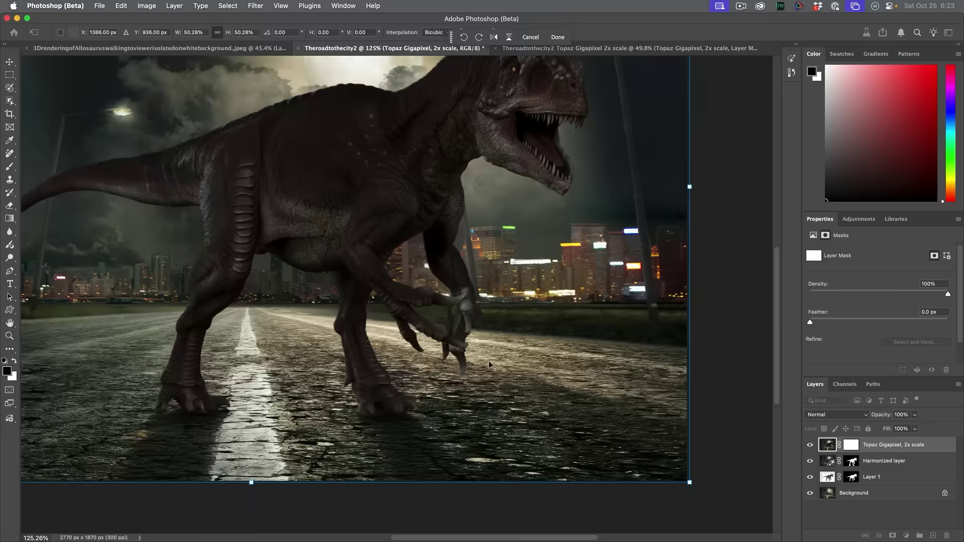
pyautogui.scroll(5, 489, 360)
pyautogui.moveTo(489, 360); pyautogui.dragTo(296, 126)
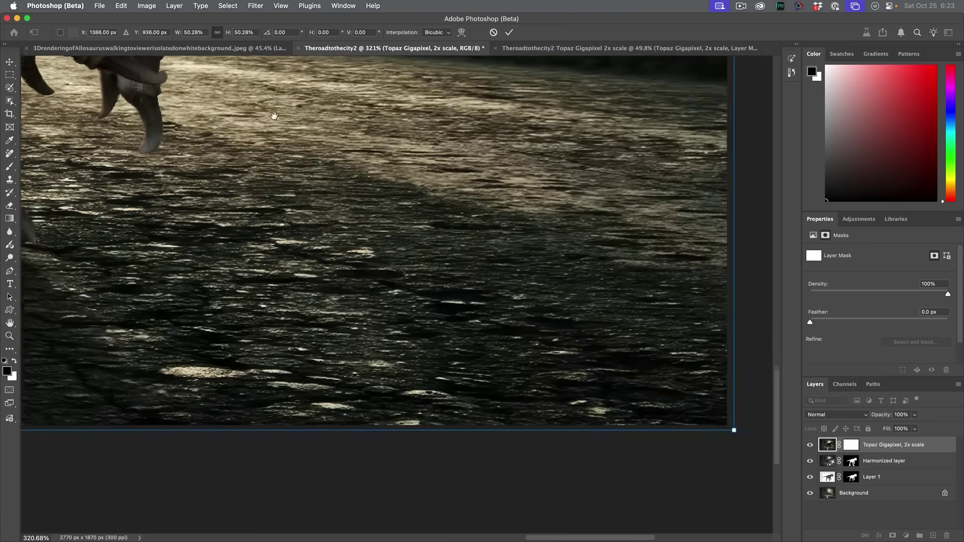
pyautogui.moveTo(525, 318); pyautogui.dragTo(507, 306)
pyautogui.press('Return')
pyautogui.press('super+0')
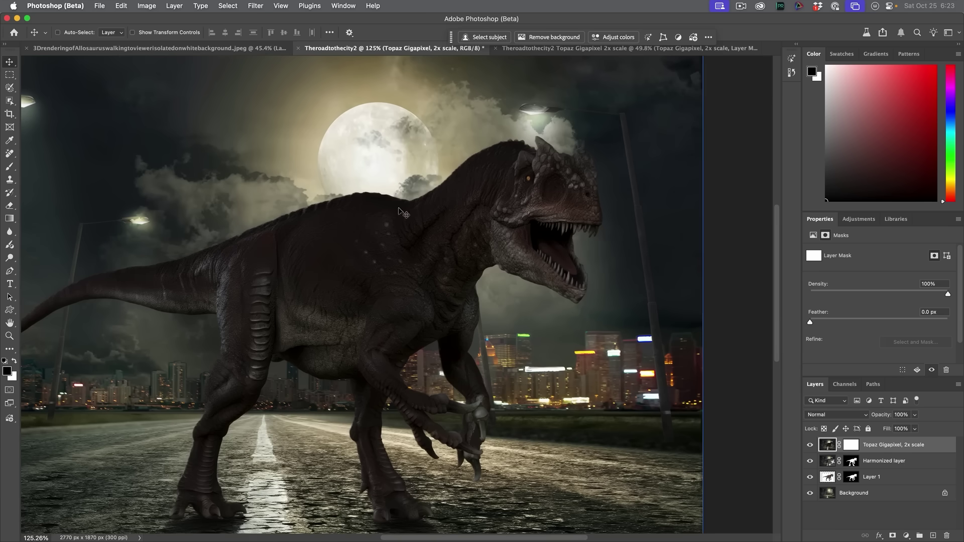
# - Compare the dinosaur up close with the Topaz Gigapixel layer hidden and shown
pyautogui.click(810, 445)
pyautogui.click(884, 461)
pyautogui.scroll(3, 392, 240)
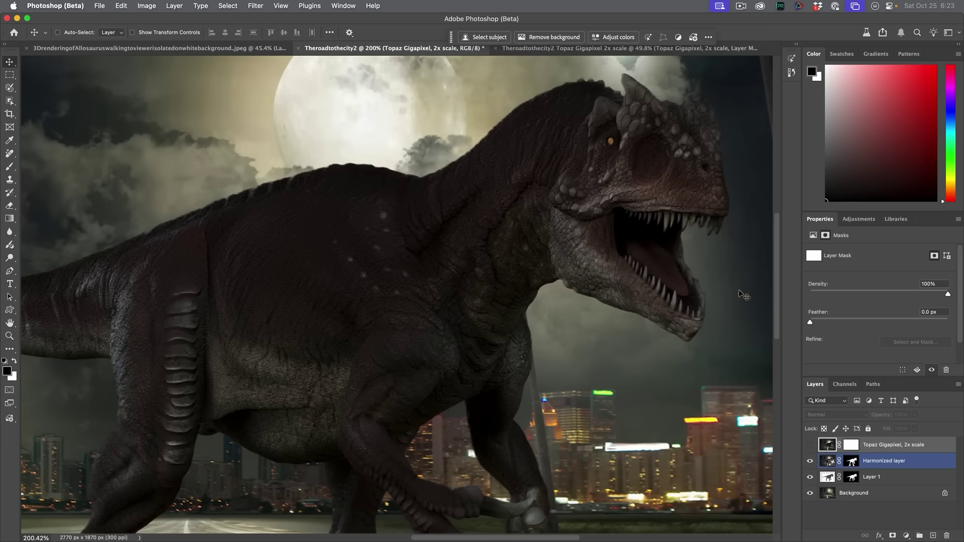
pyautogui.click(810, 445)
pyautogui.click(810, 445)
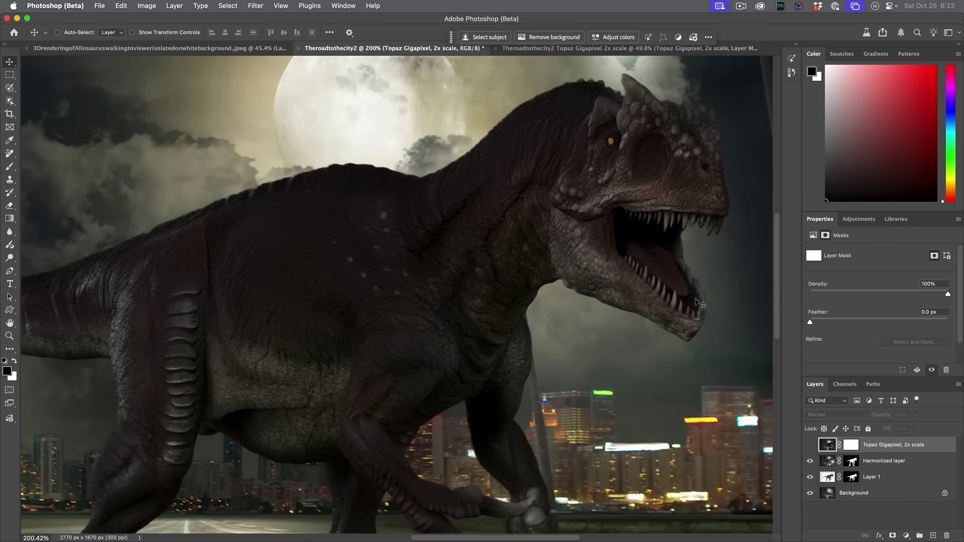
pyautogui.click(810, 445)
pyautogui.click(811, 445)
pyautogui.click(810, 445)
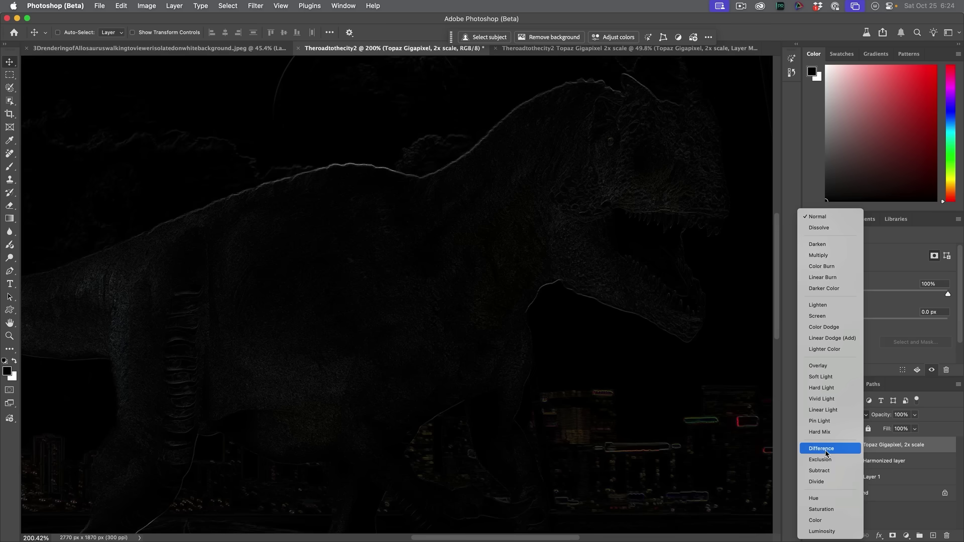
# - Preview the Topaz Gigapixel layer in Difference blend mode over the composite and restore it to Normal
pyautogui.click(826, 453)
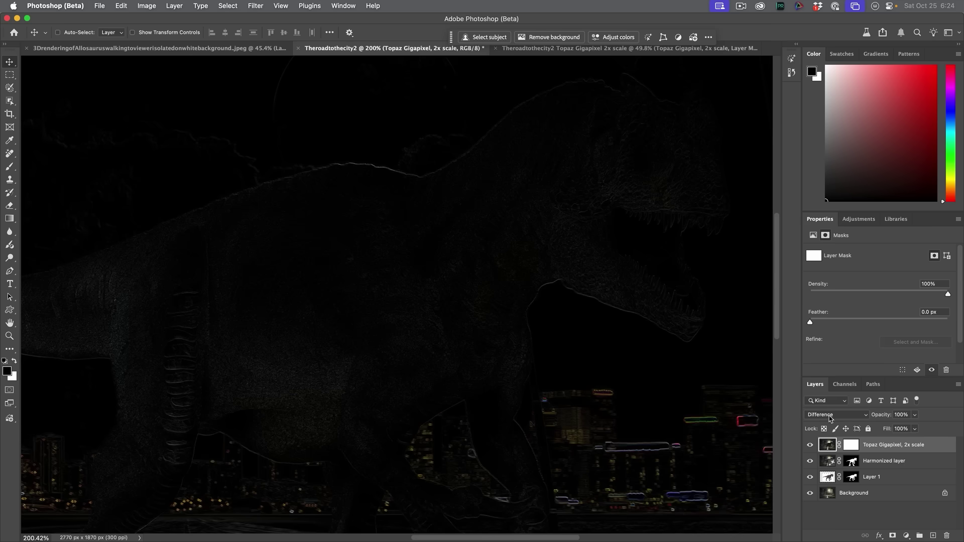
pyautogui.click(831, 419)
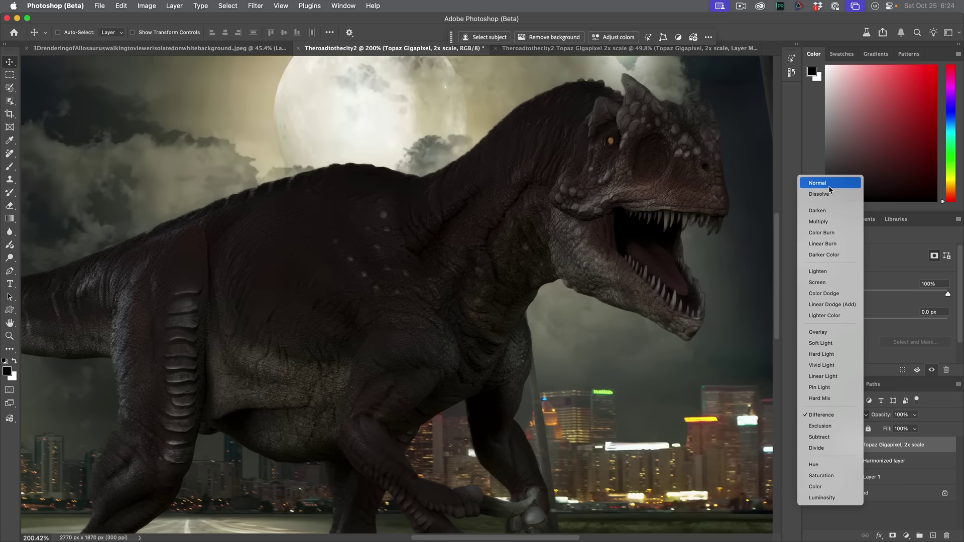
pyautogui.click(823, 194)
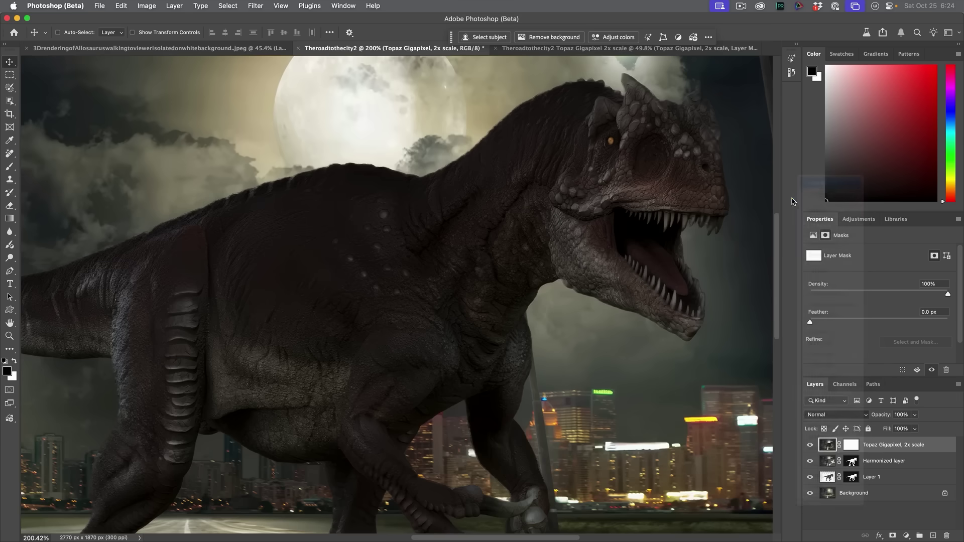
# - Move the Harmonized layer's dinosaur mask onto the Topaz Gigapixel layer, replacing its existing mask
pyautogui.click(851, 460)
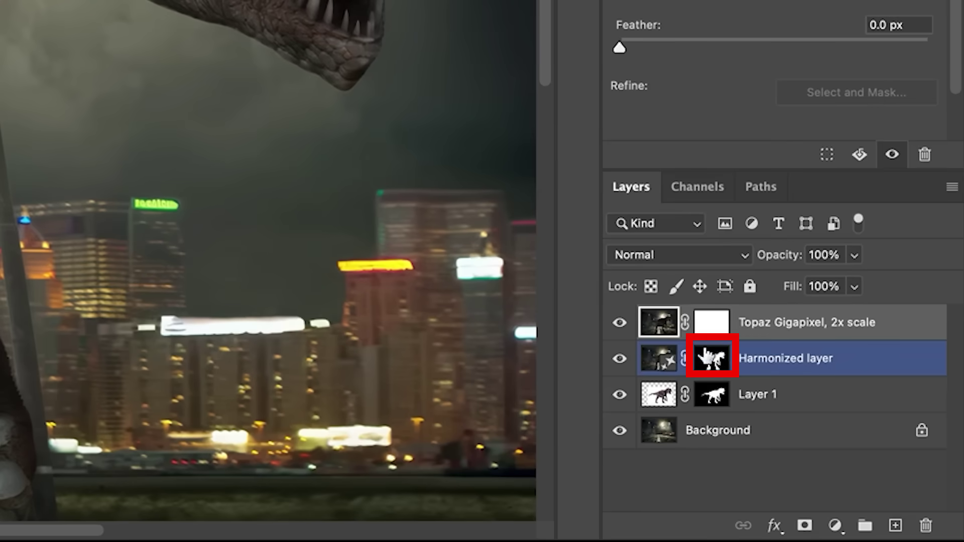
pyautogui.moveTo(705, 358); pyautogui.dragTo(709, 322)
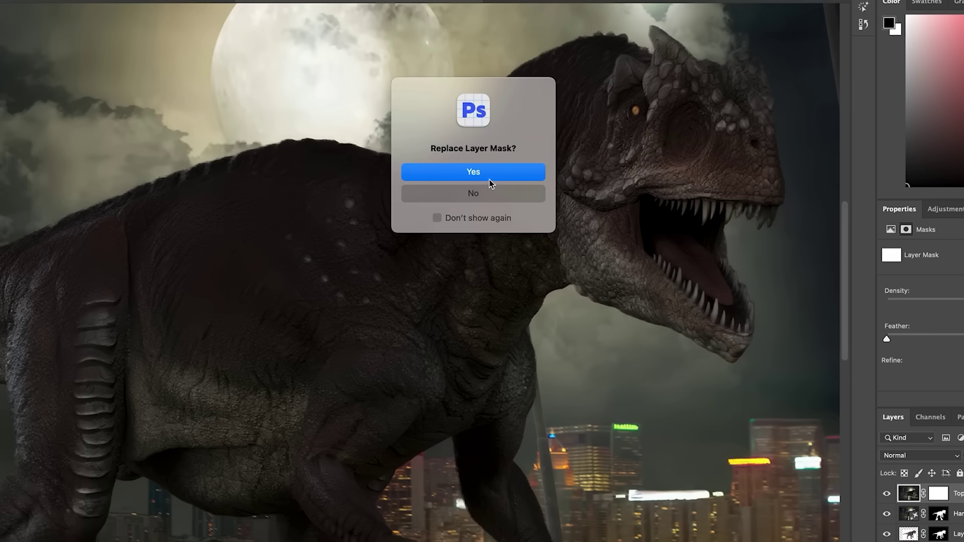
pyautogui.click(489, 181)
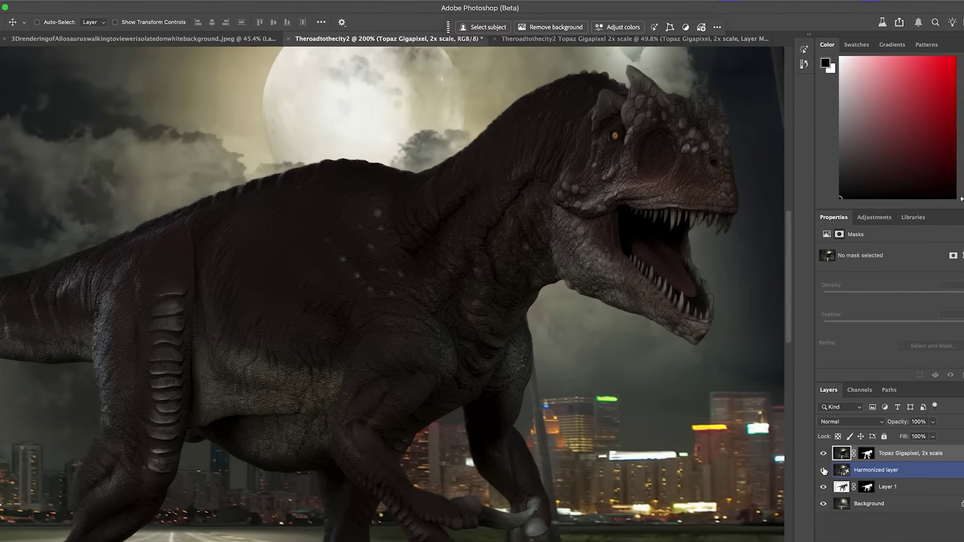
# - Hide the Harmonized layer and Layer 1, keeping only the masked Topaz Gigapixel layer over the Background
pyautogui.click(823, 470)
pyautogui.click(849, 487)
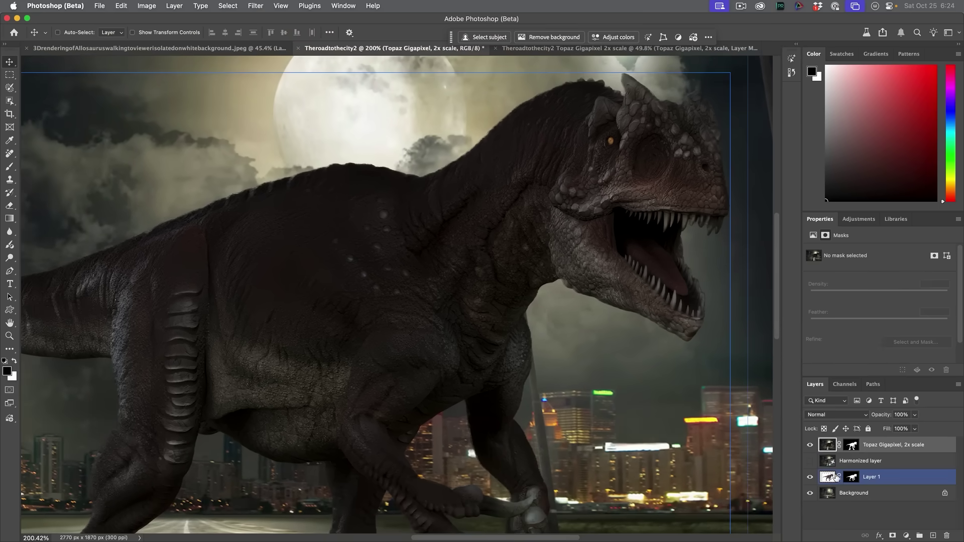
pyautogui.click(809, 477)
# - Check the masked Topaz Gigapixel dinosaur by hiding and showing its layer over the background
pyautogui.click(810, 445)
pyautogui.click(810, 445)
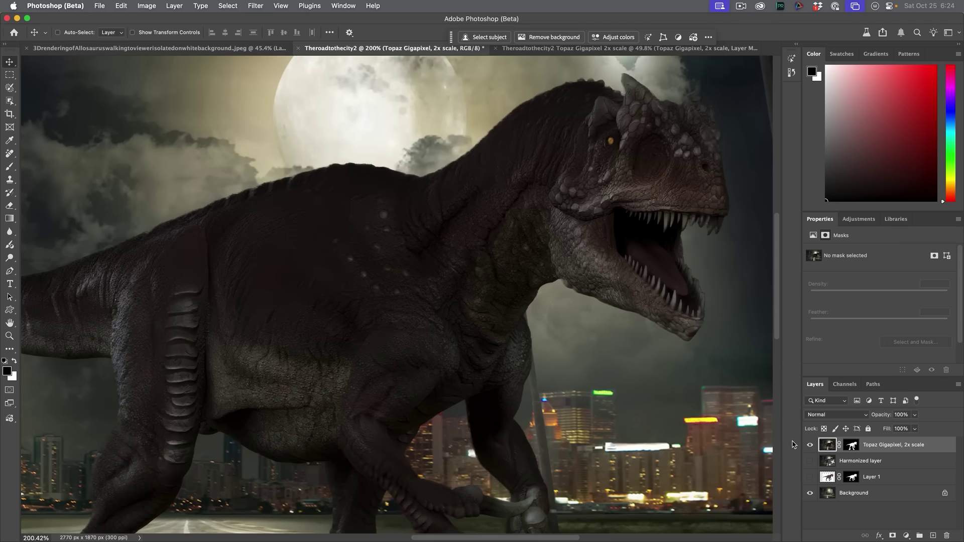
pyautogui.click(810, 445)
pyautogui.click(810, 446)
pyautogui.press('super+0')
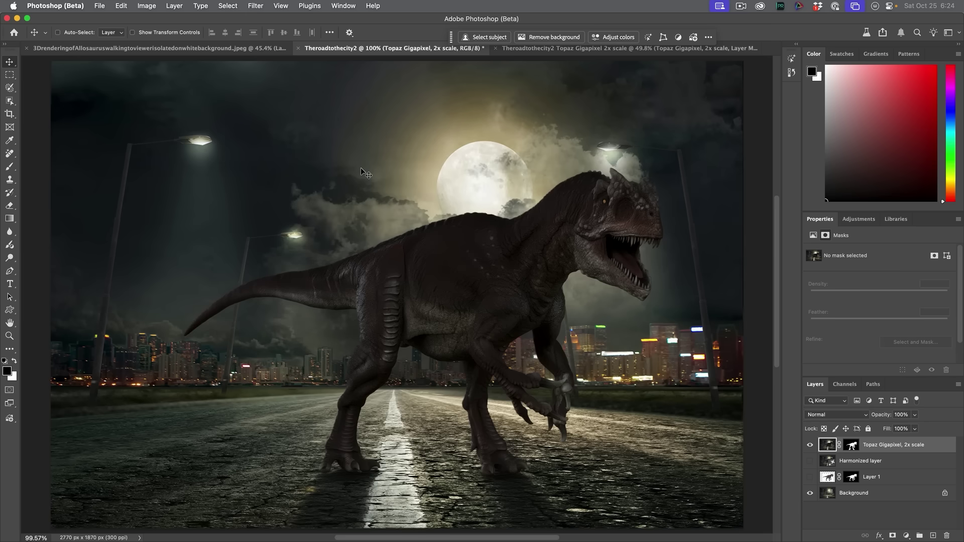
# - Select the whole canvas and set up Generative Fill with the Gemini 2.5 (Nano Banana) model
pyautogui.press('super+a')
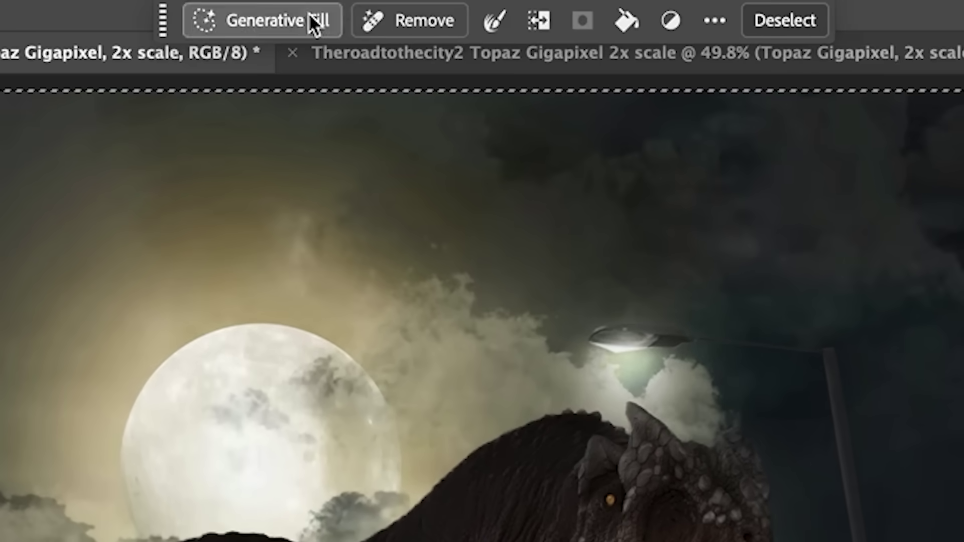
pyautogui.click(309, 16)
pyautogui.click(675, 23)
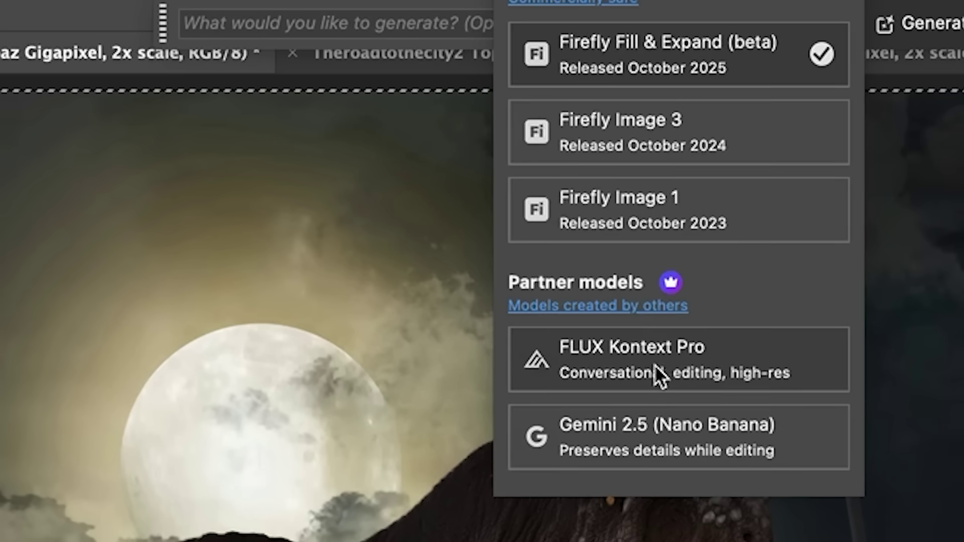
pyautogui.click(726, 430)
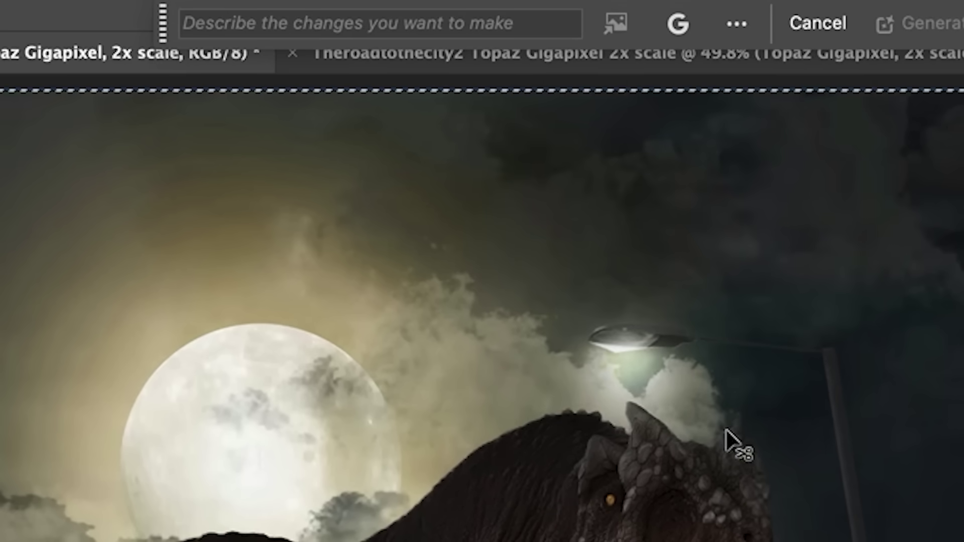
# - Generate new scene content from the prompt "people running and crushed taxi"
pyautogui.moveTo(165, 29); pyautogui.dragTo(149, 218)
pyautogui.click(245, 224)
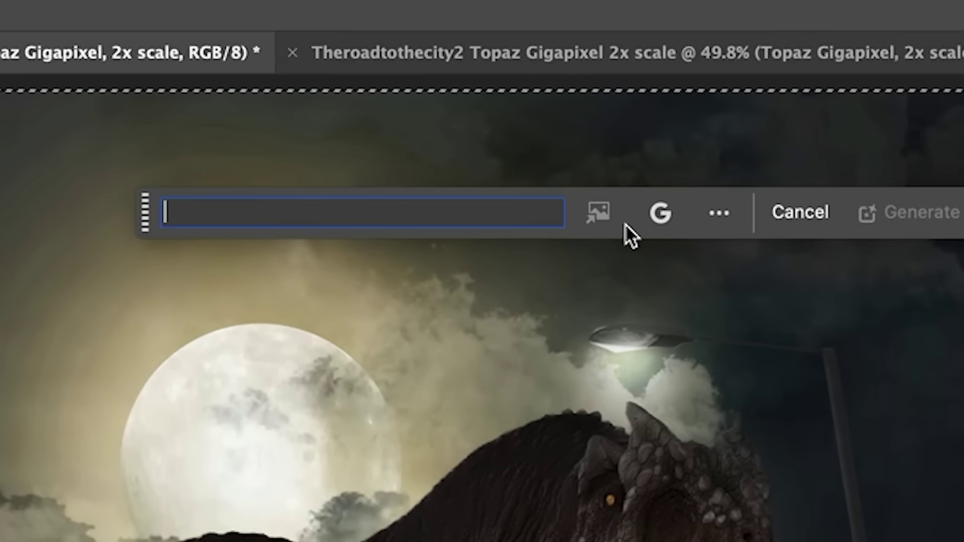
pyautogui.write('people running and crushed taxi')
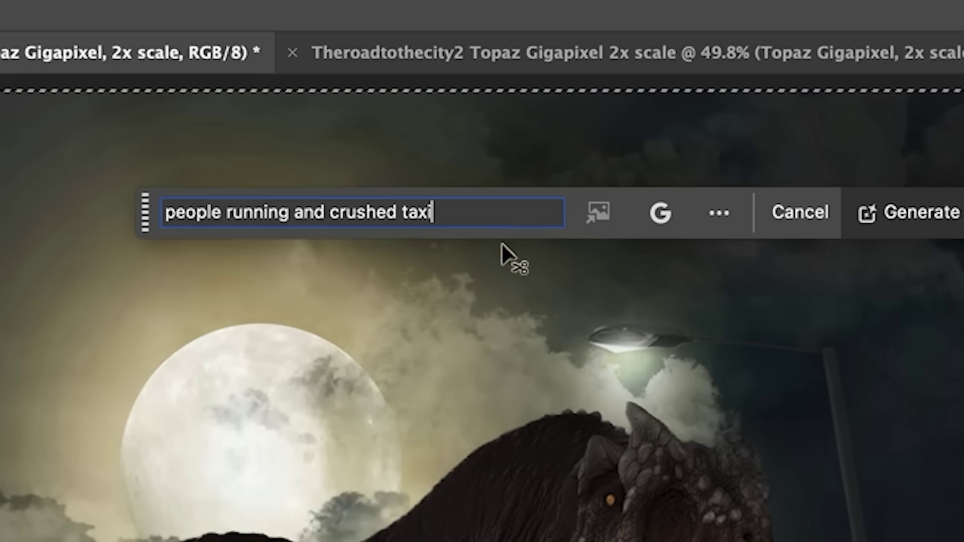
pyautogui.click(890, 230)
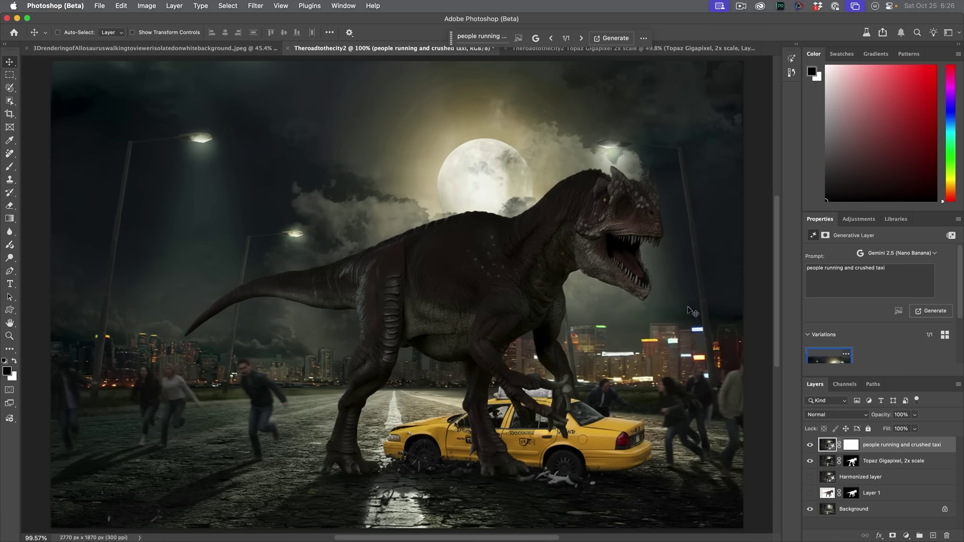
# - Run Generative Upscale on the taxi scene with the Topaz Gigapixel model at 2x scale
pyautogui.scroll(5, 458, 272)
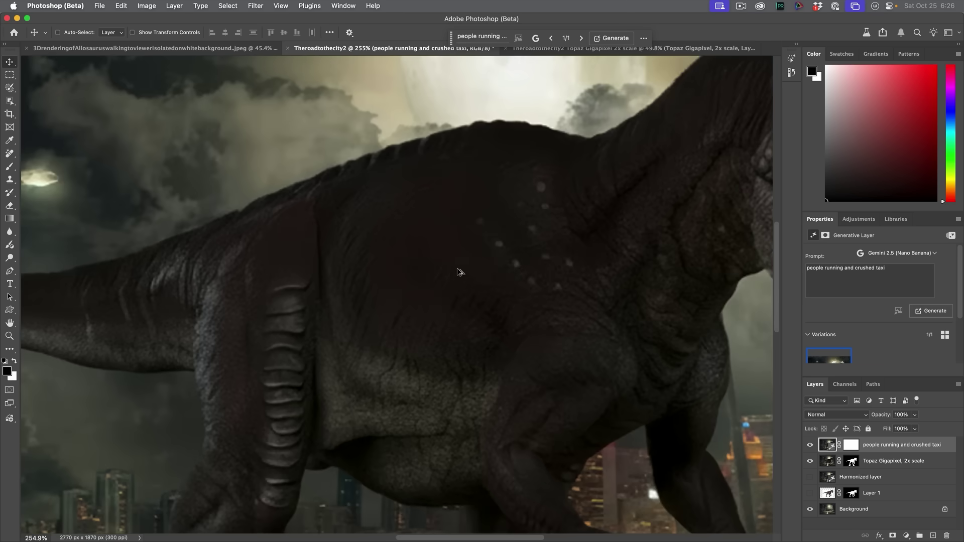
pyautogui.scroll(-5, 579, 269)
pyautogui.hscroll(8, 383, 204)
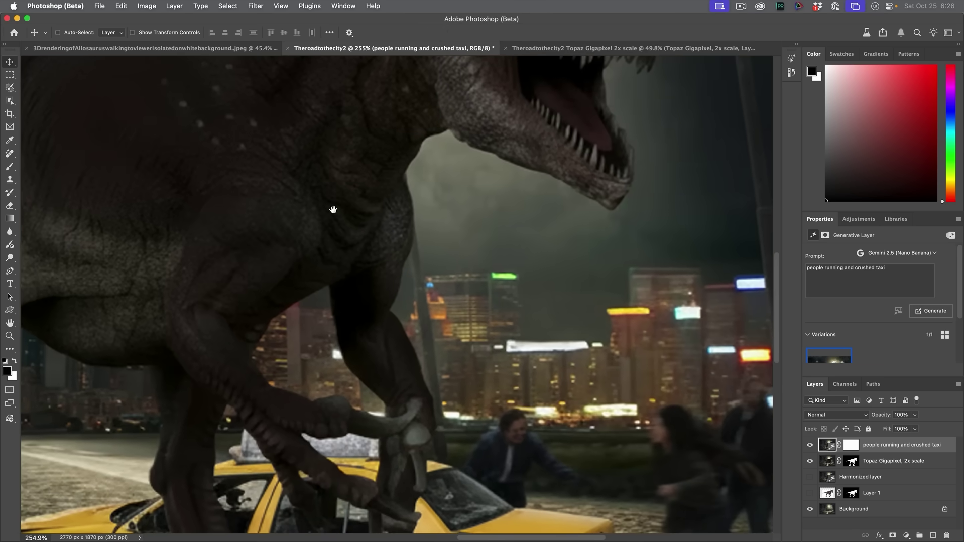
pyautogui.scroll(-5, 364, 225)
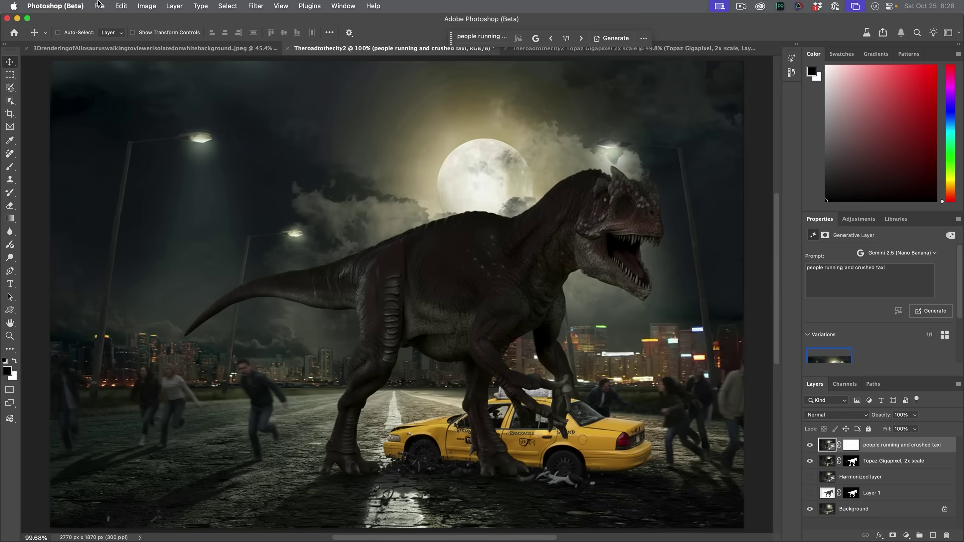
pyautogui.click(147, 6)
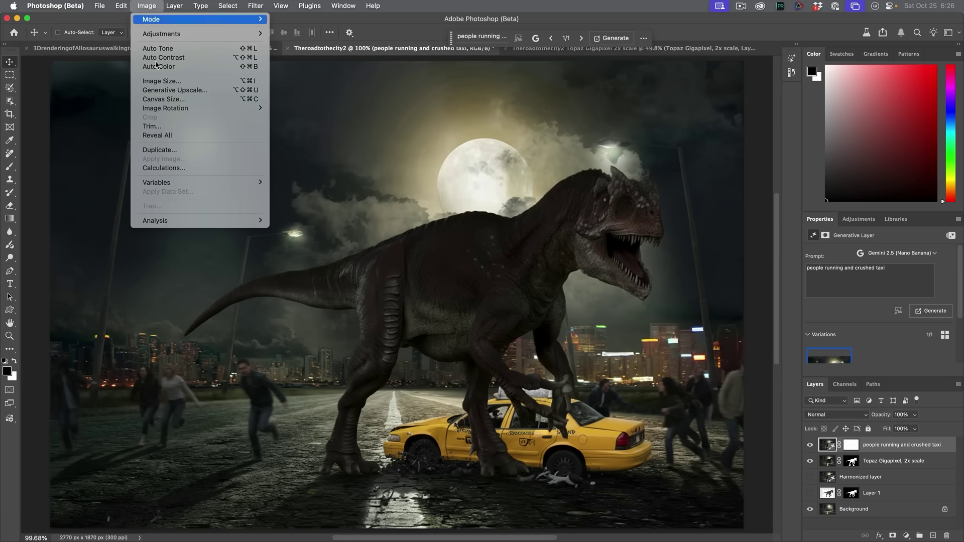
pyautogui.click(159, 91)
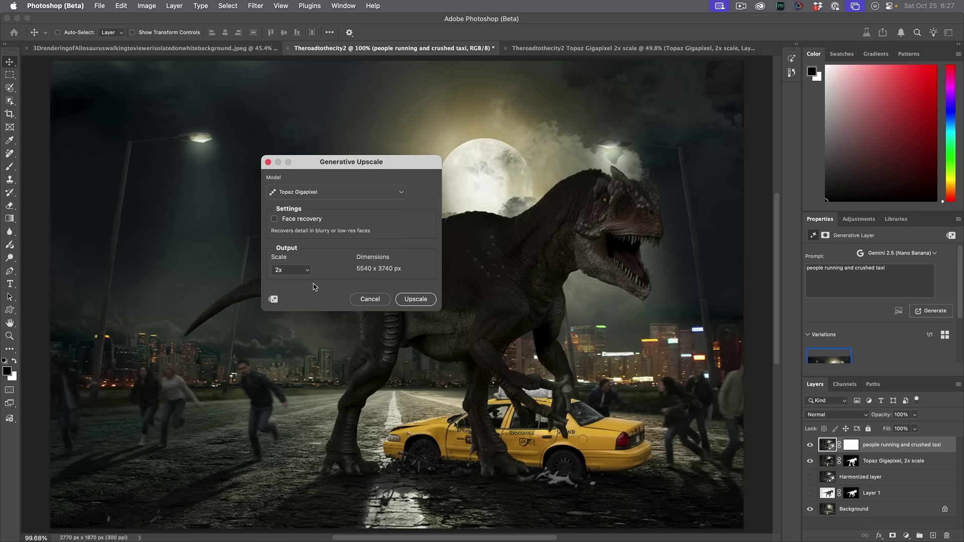
pyautogui.click(415, 300)
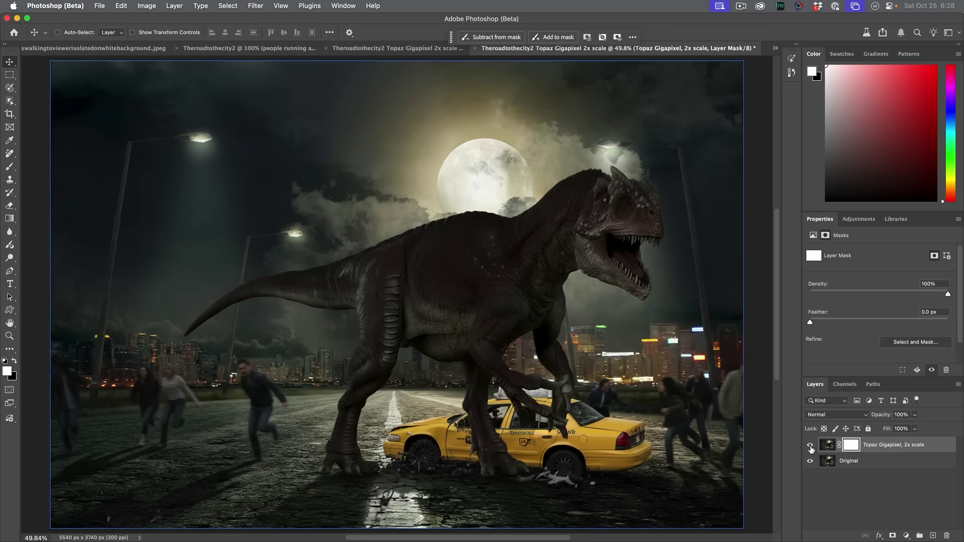
# - Compare the upscaled layer with the original across the whole scene and closely around the taxi
pyautogui.click(811, 446)
pyautogui.click(811, 447)
pyautogui.scroll(5, 524, 452)
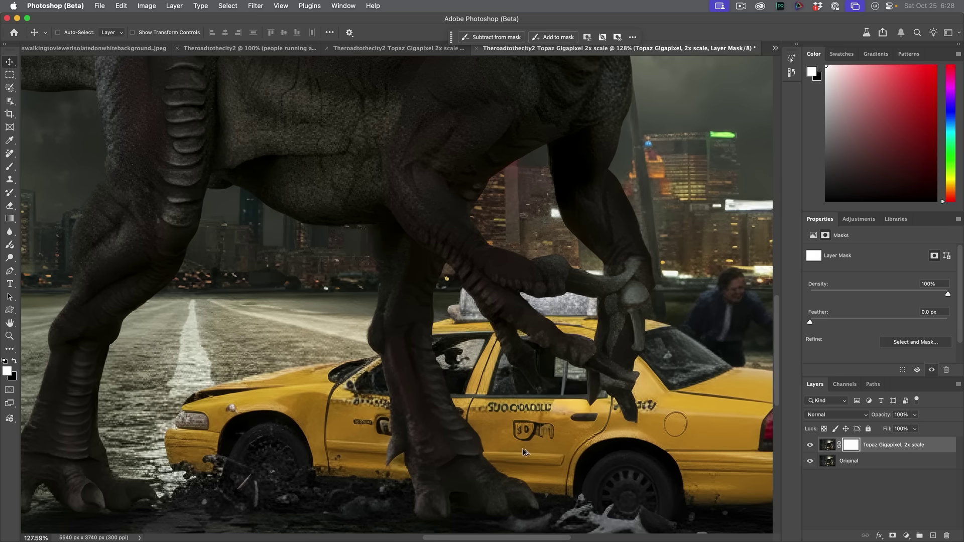
pyautogui.click(814, 446)
pyautogui.click(812, 446)
# - Compare the dinosaur's head with the upscaled layer hidden and shown, and view the image at 100%
pyautogui.scroll(10, 532, 252)
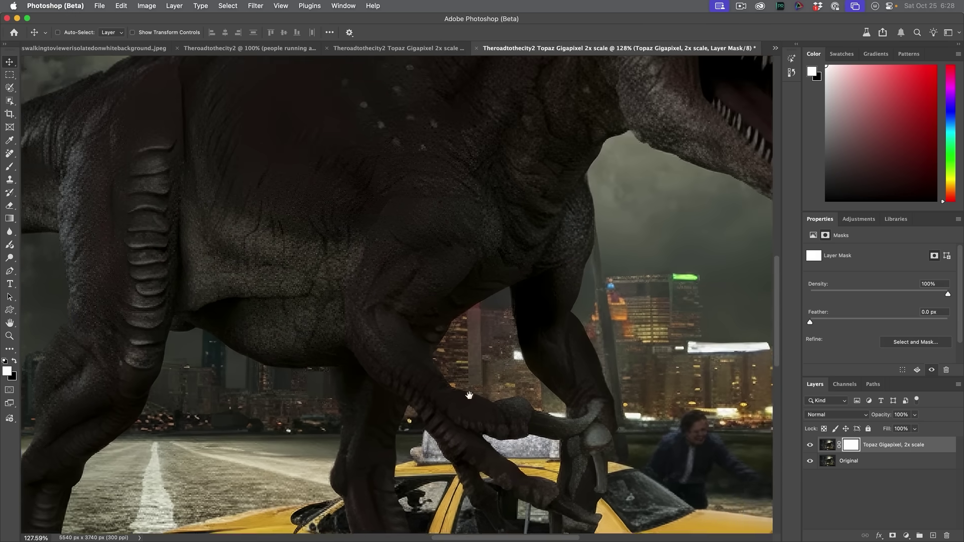
pyautogui.hscroll(2, 498, 319)
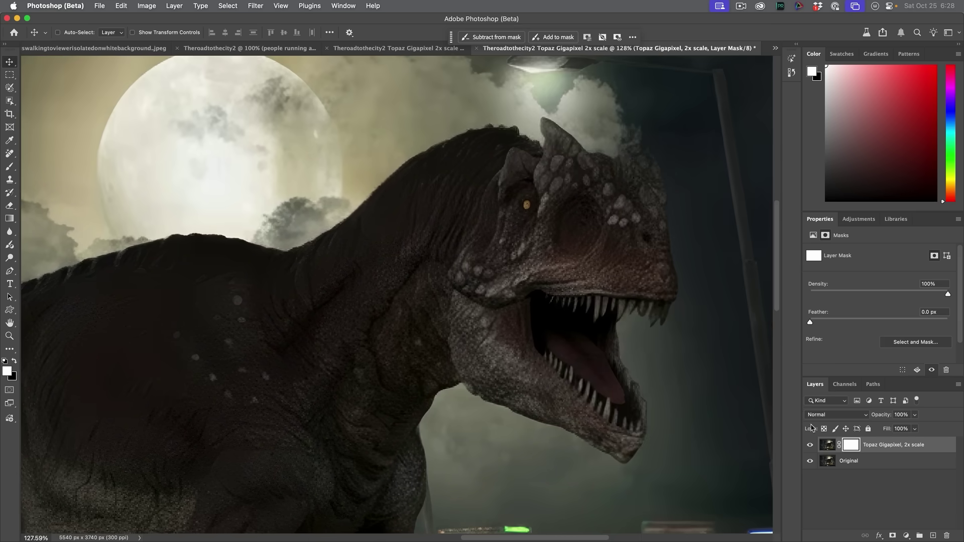
pyautogui.click(810, 446)
pyautogui.click(810, 447)
pyautogui.doubleClick(10, 336)
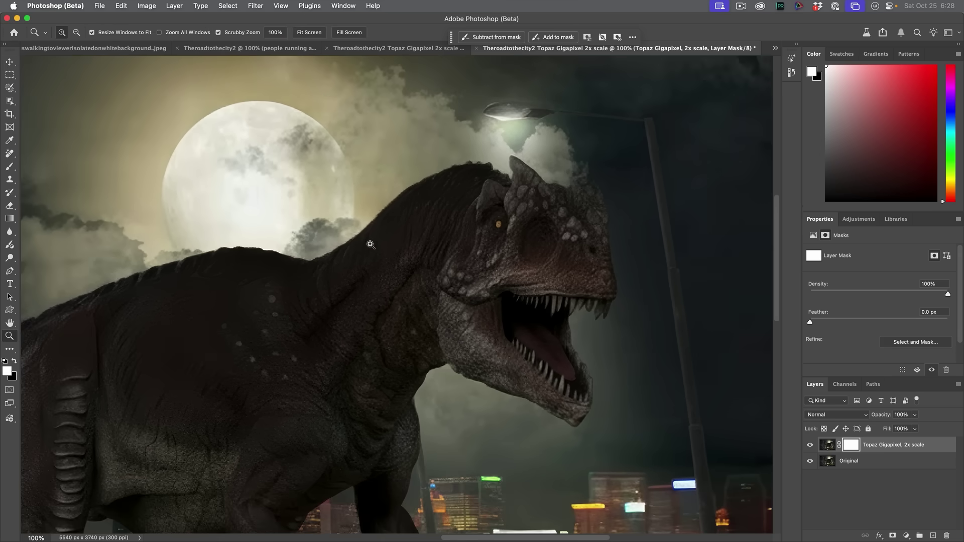
# - Compare the dinosaur's body and the crushed taxi with the Topaz Gigapixel layer hidden and shown
pyautogui.moveTo(372, 336); pyautogui.dragTo(557, 239)
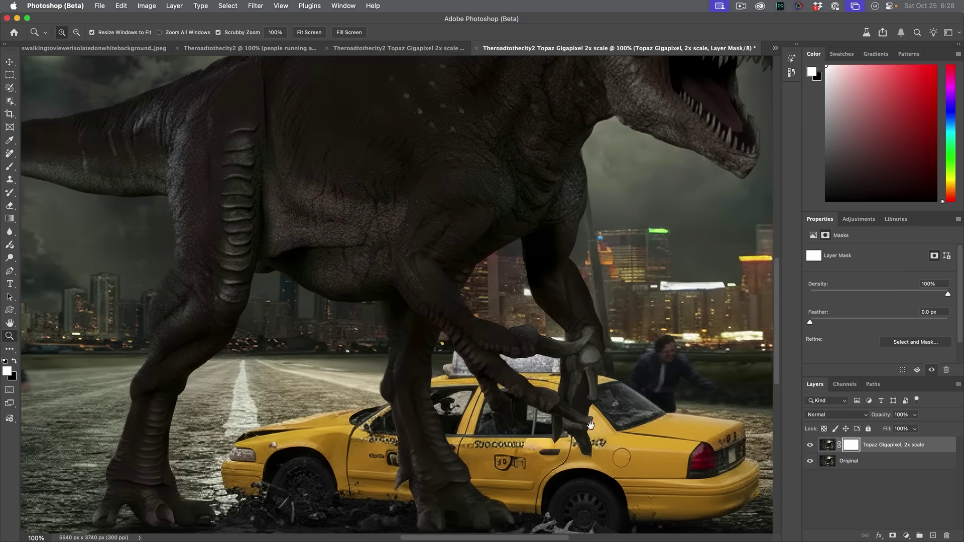
pyautogui.click(810, 446)
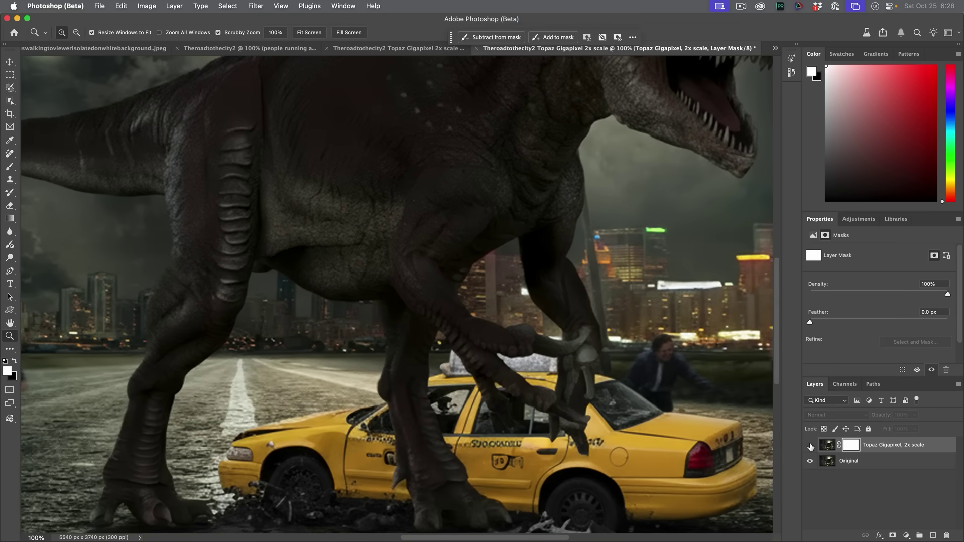
pyautogui.click(810, 446)
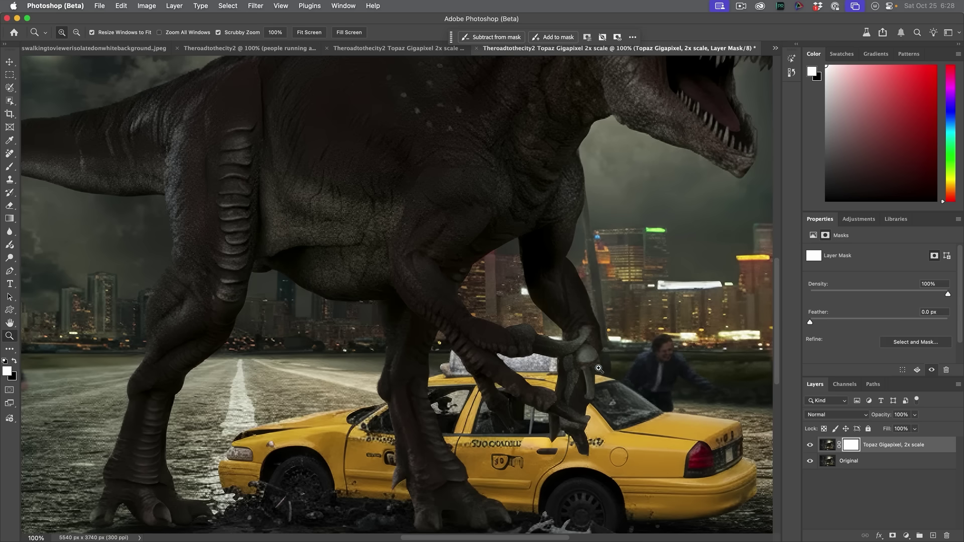
# - Add a Color and vibrance adjustment layer above the upscaled Topaz Gigapixel layer
pyautogui.press('super+0')
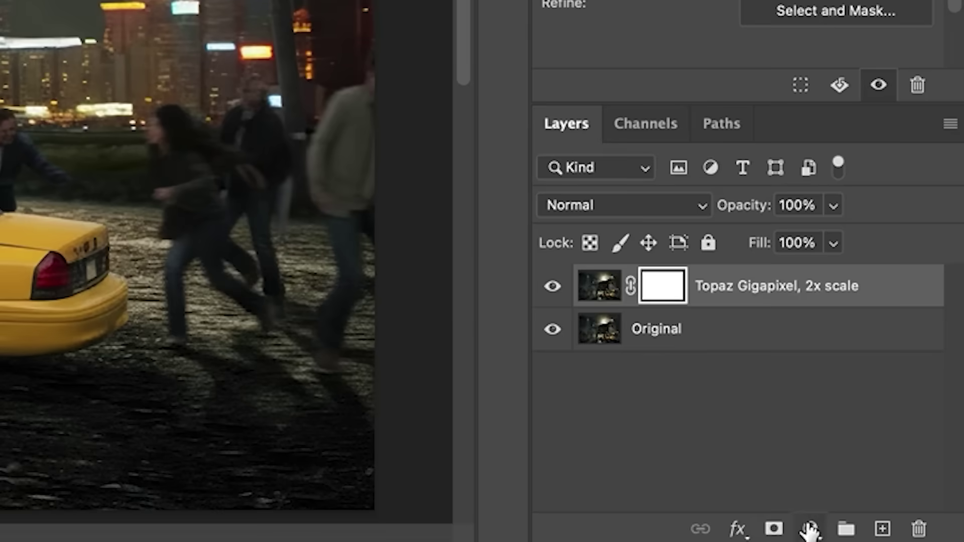
pyautogui.click(906, 536)
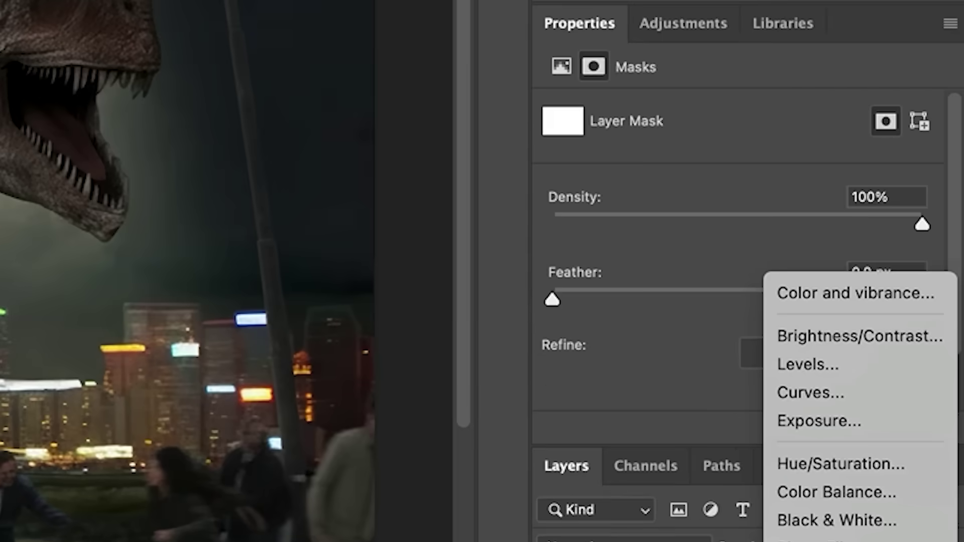
pyautogui.click(872, 292)
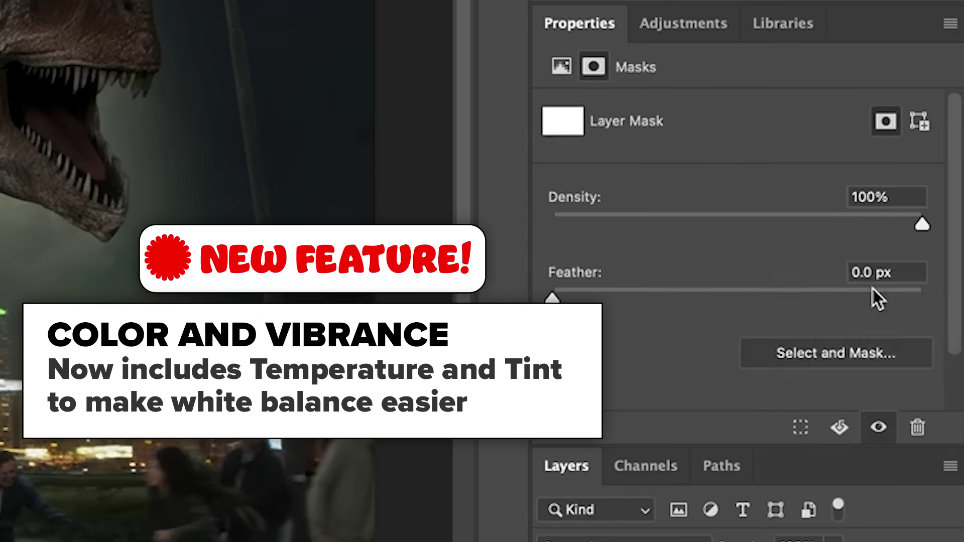